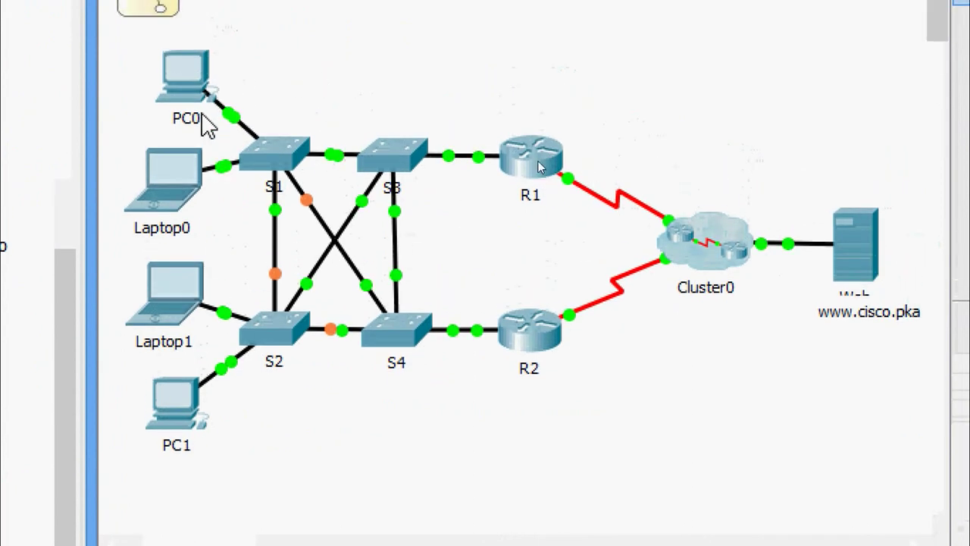
Step: Open PC0 from the Logical workspace to show its Desktop applications
click(200, 95)
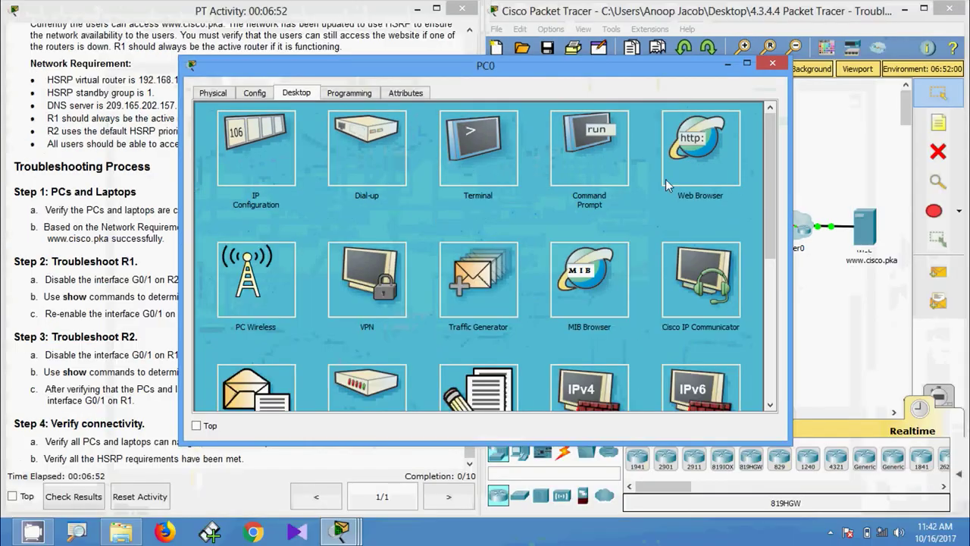
click(692, 158)
right_click(488, 135)
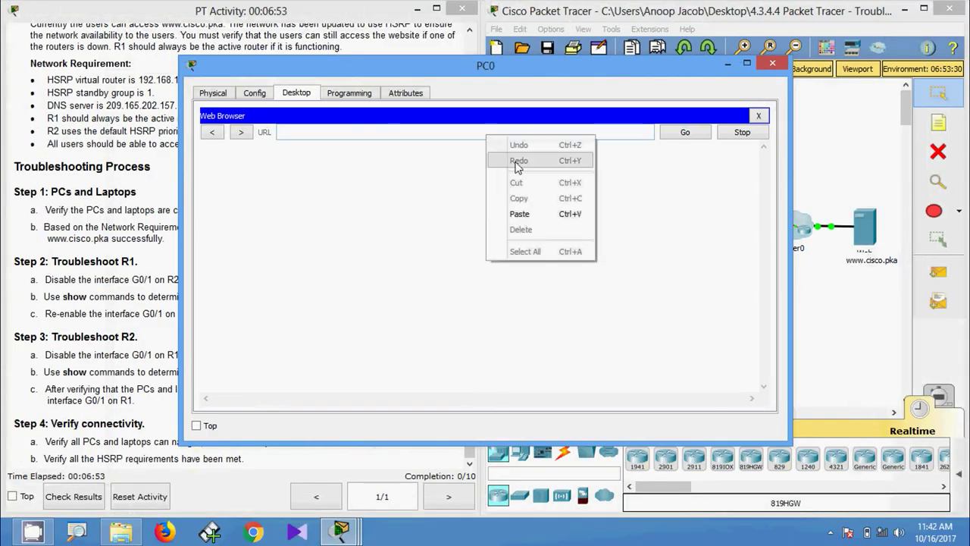
click(519, 214)
click(679, 134)
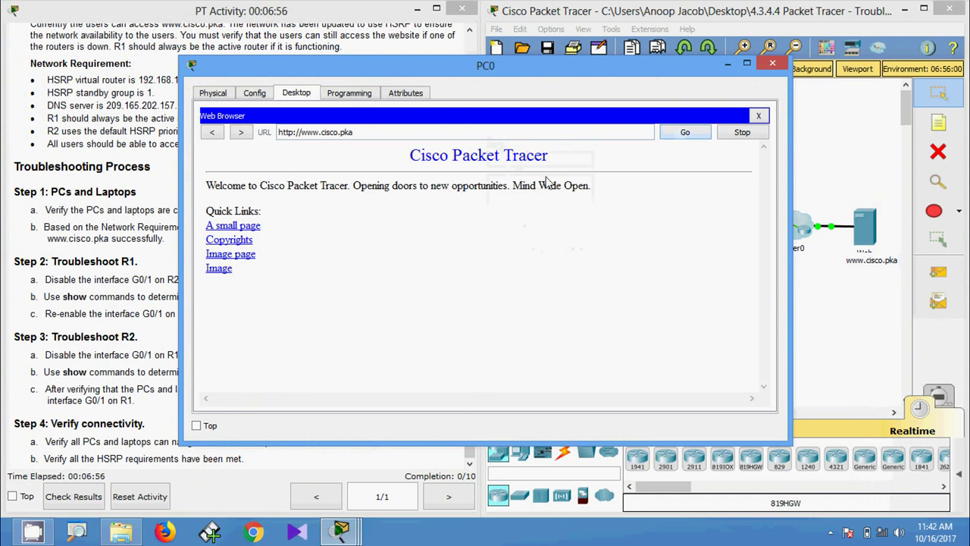
click(772, 63)
click(526, 198)
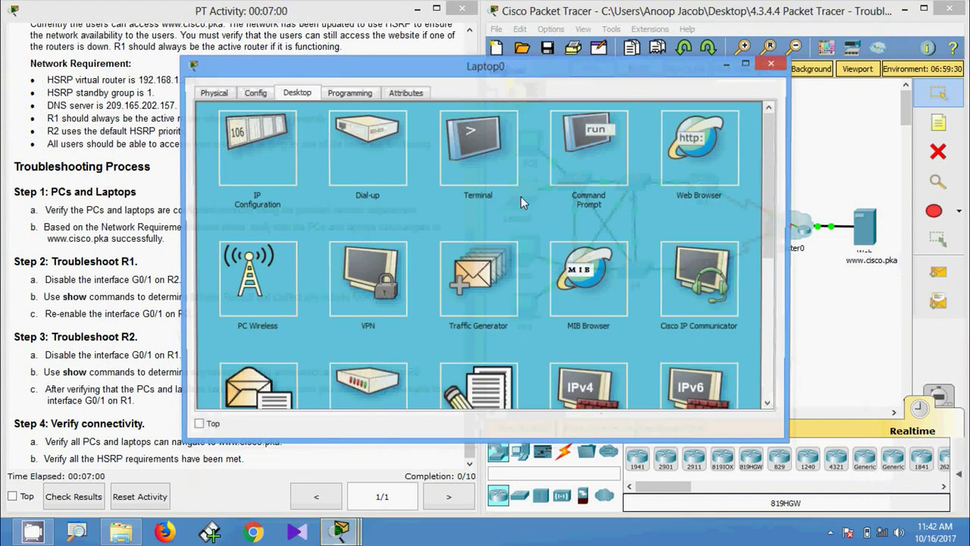
click(690, 152)
right_click(477, 136)
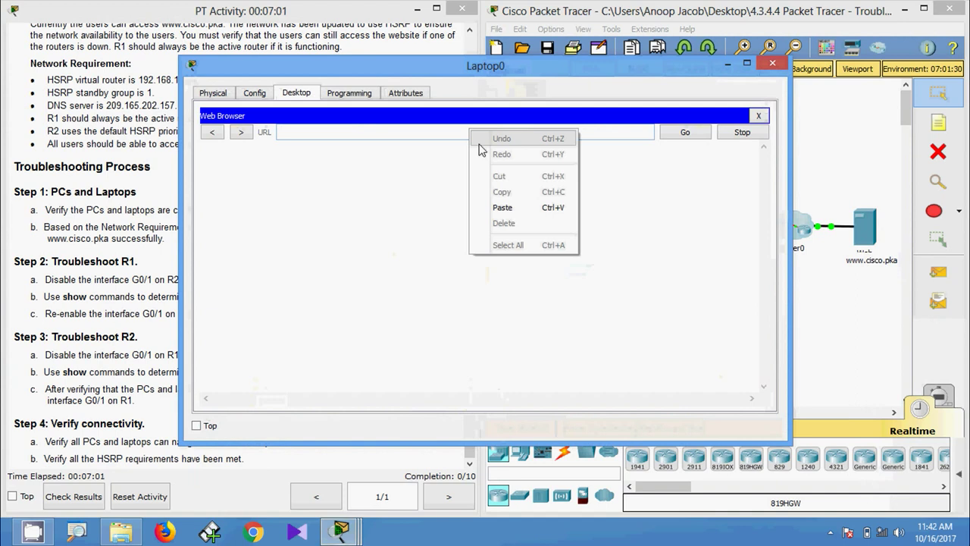
click(503, 206)
click(686, 132)
click(773, 63)
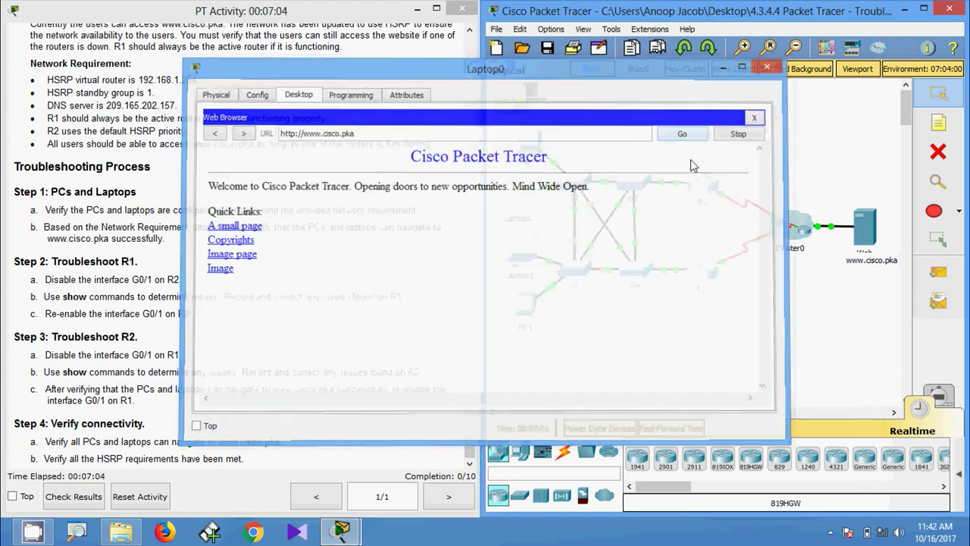
click(535, 250)
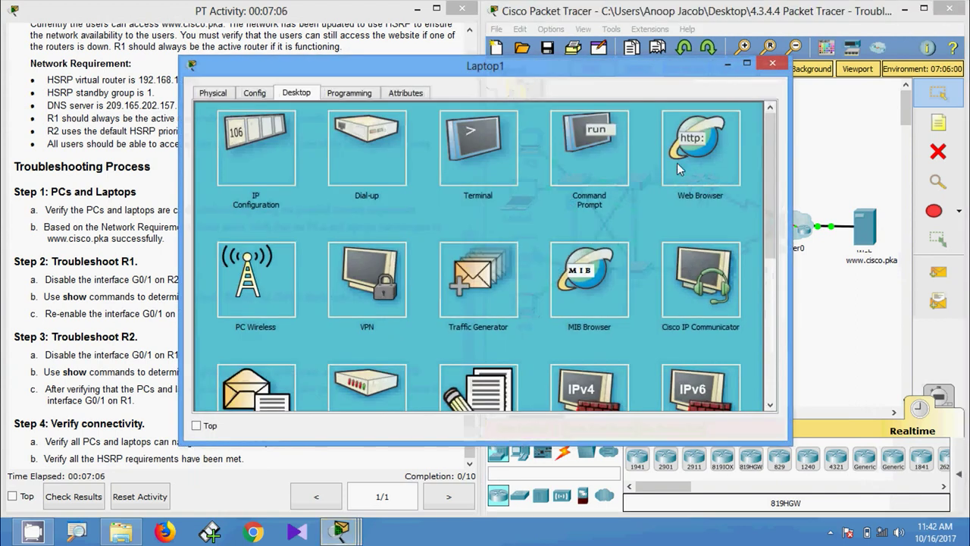
click(697, 147)
right_click(441, 134)
click(470, 211)
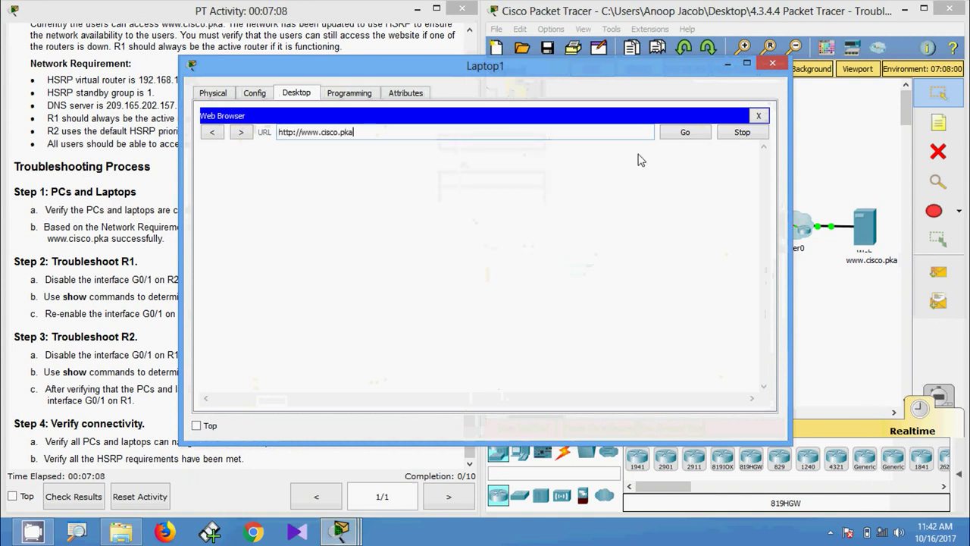
click(686, 132)
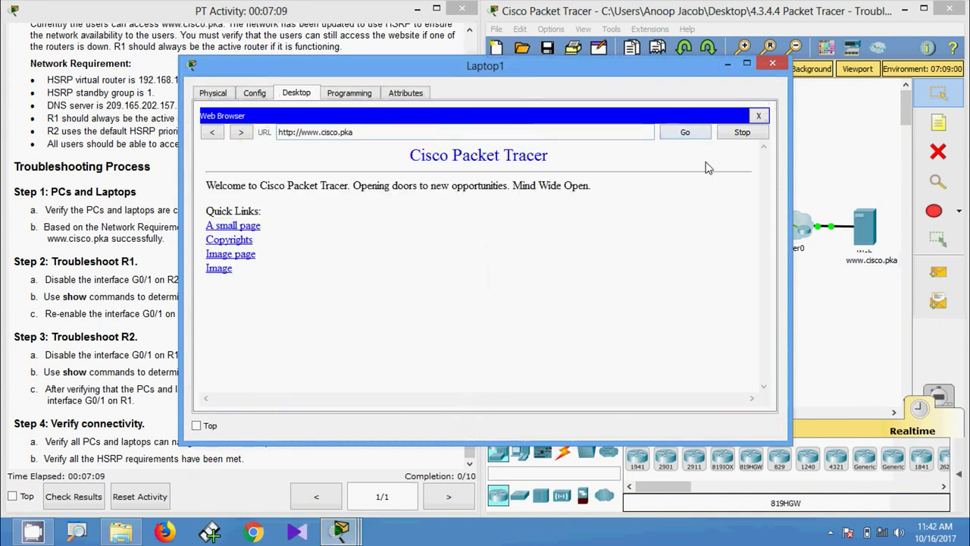
click(772, 63)
click(529, 305)
click(675, 155)
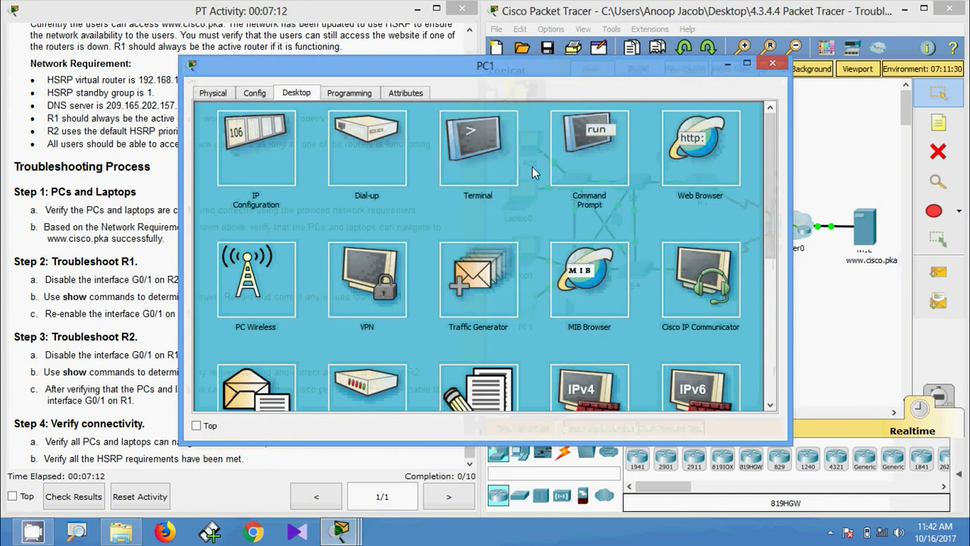
right_click(466, 132)
click(470, 211)
click(685, 133)
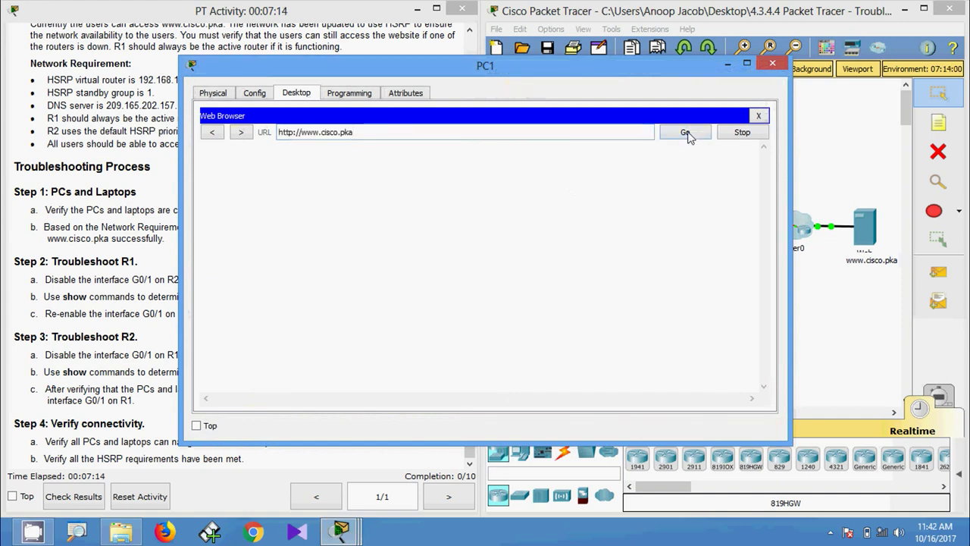
click(773, 63)
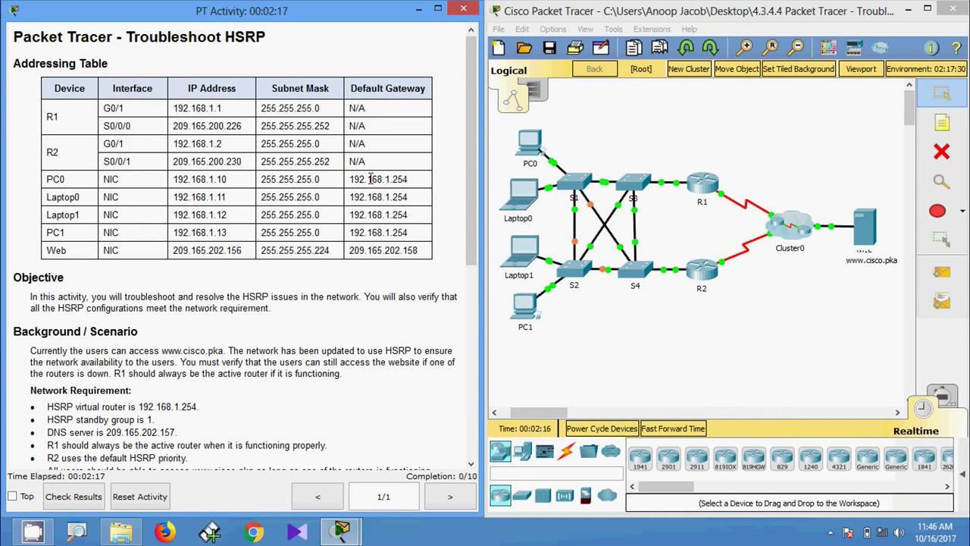
Step: Replace PC0's default gateway 192.168.1.2 with 192.168.1.254 copied from the addressing table
click(525, 156)
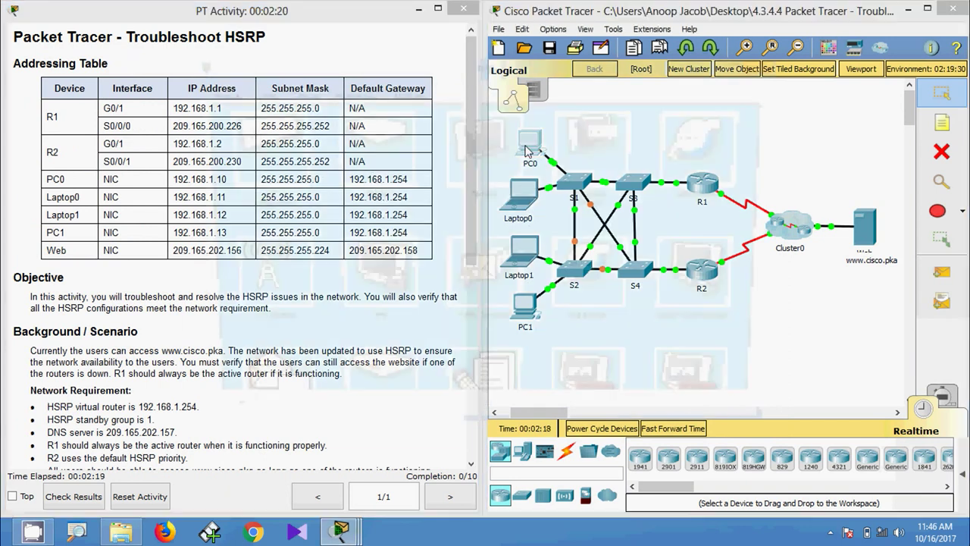
click(258, 132)
drag(295, 69, 424, 86)
drag(310, 221, 436, 214)
drag(464, 82, 465, 72)
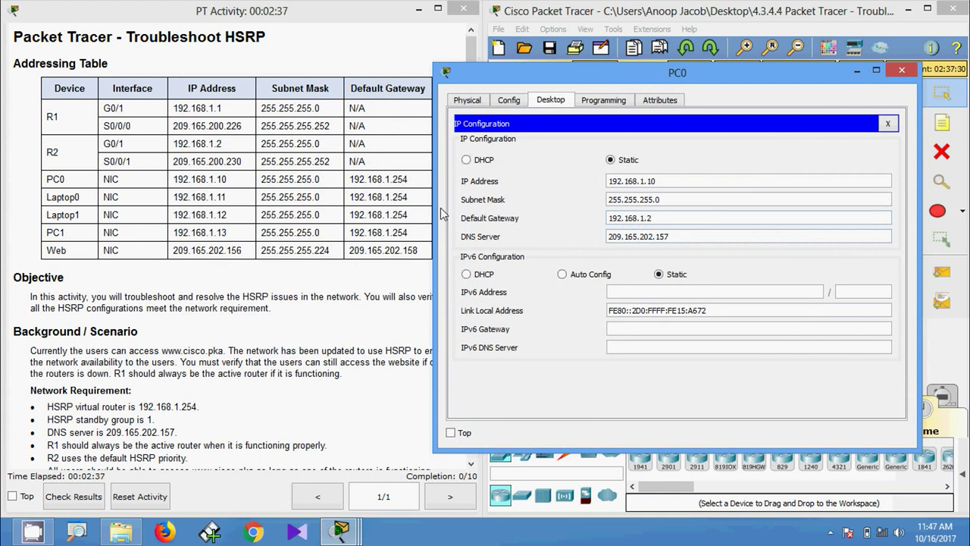
drag(350, 178, 404, 179)
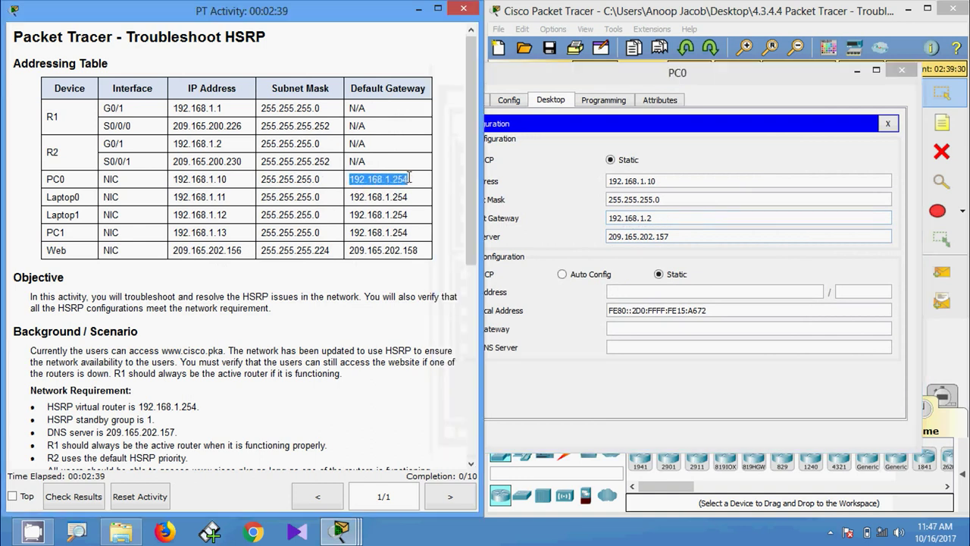
drag(659, 218, 590, 218)
text(192.168.1.254)
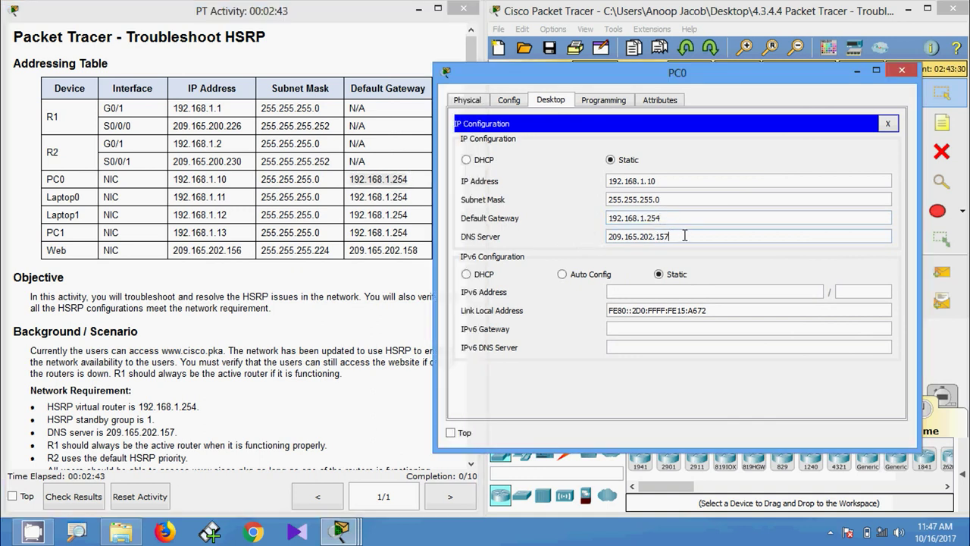
click(901, 70)
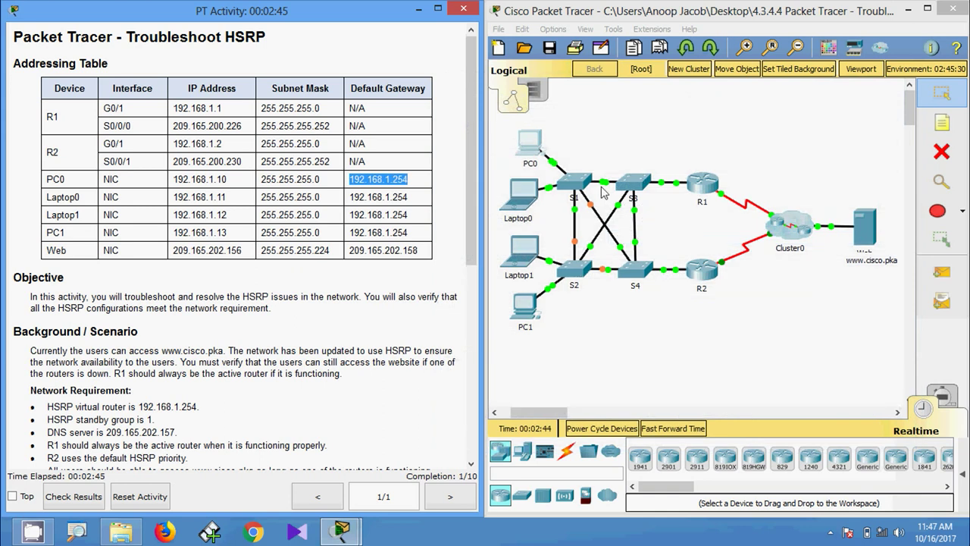
Step: Check Laptop0's IP Configuration against the addressing table, confirming gateway 192.168.1.254
click(523, 196)
click(294, 94)
click(257, 148)
drag(455, 65, 629, 64)
drag(356, 202, 465, 203)
drag(582, 76, 571, 66)
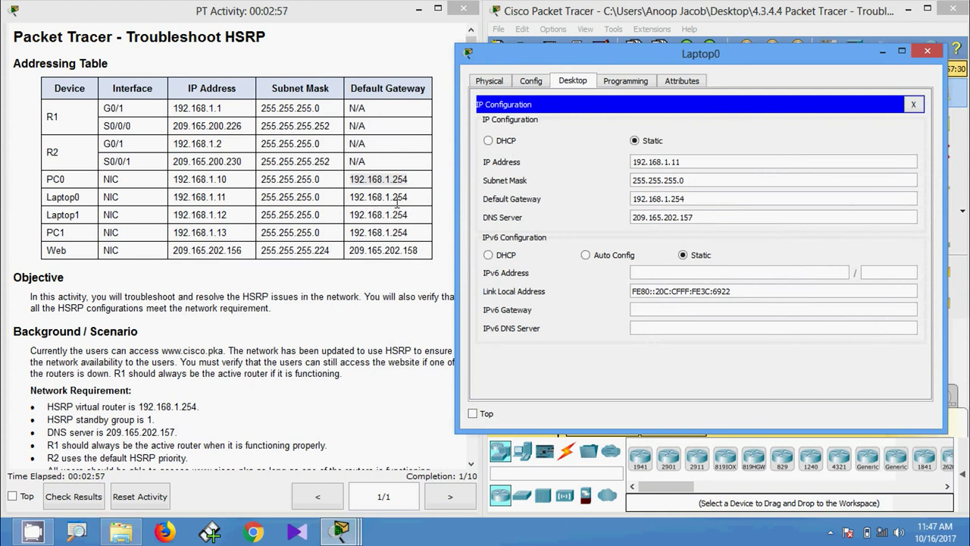
click(927, 51)
Step: Change Laptop1's default gateway from 192.168.1.2 to 192.168.1.254
click(530, 262)
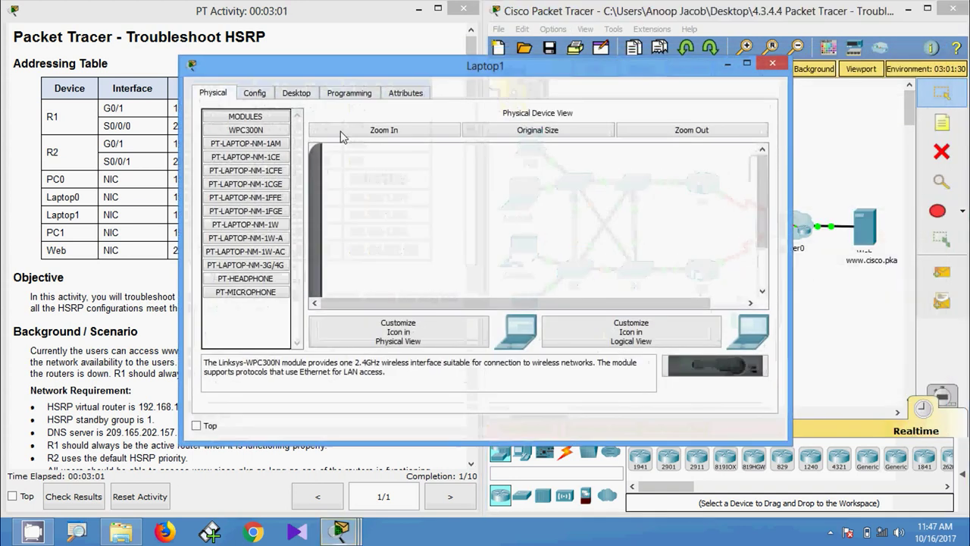
click(297, 93)
click(252, 136)
drag(379, 66, 661, 53)
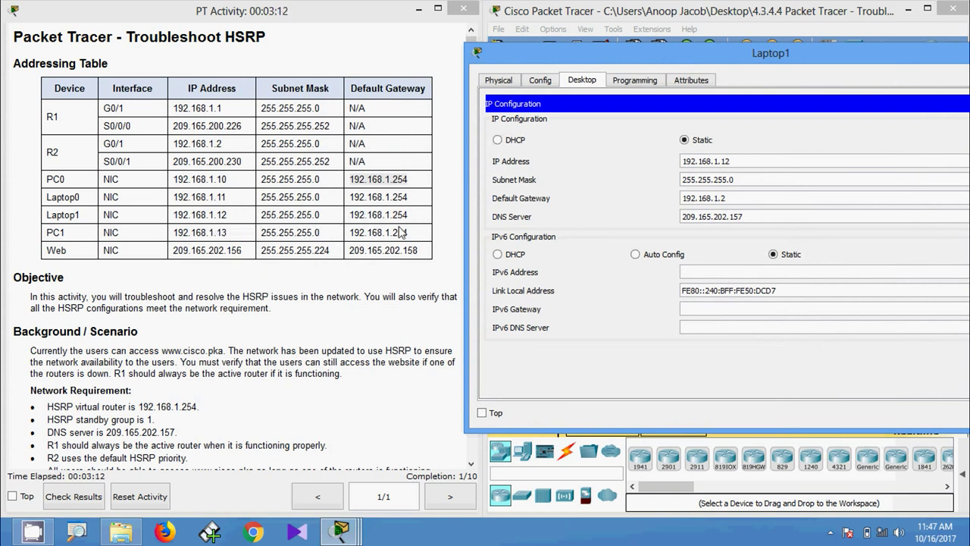
drag(735, 198, 655, 195)
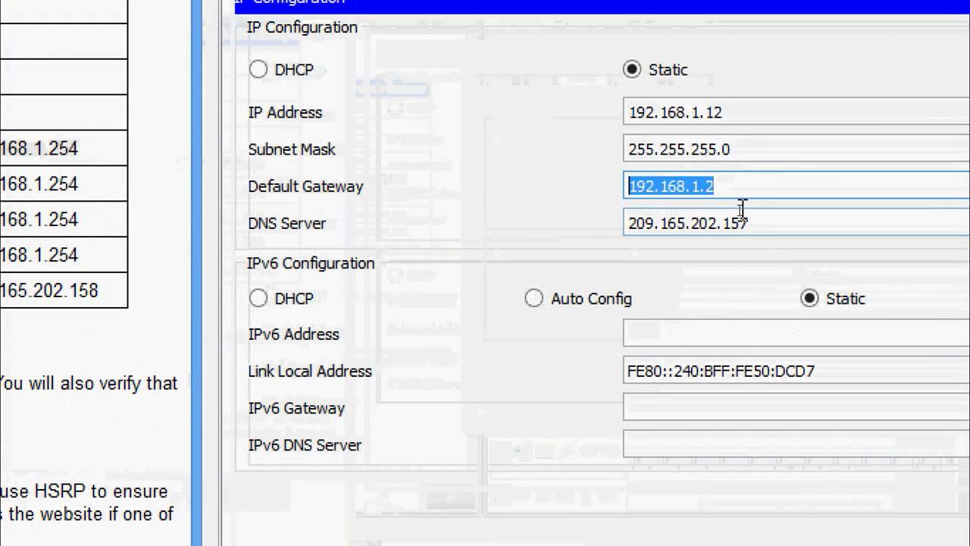
text(192.168.1.254)
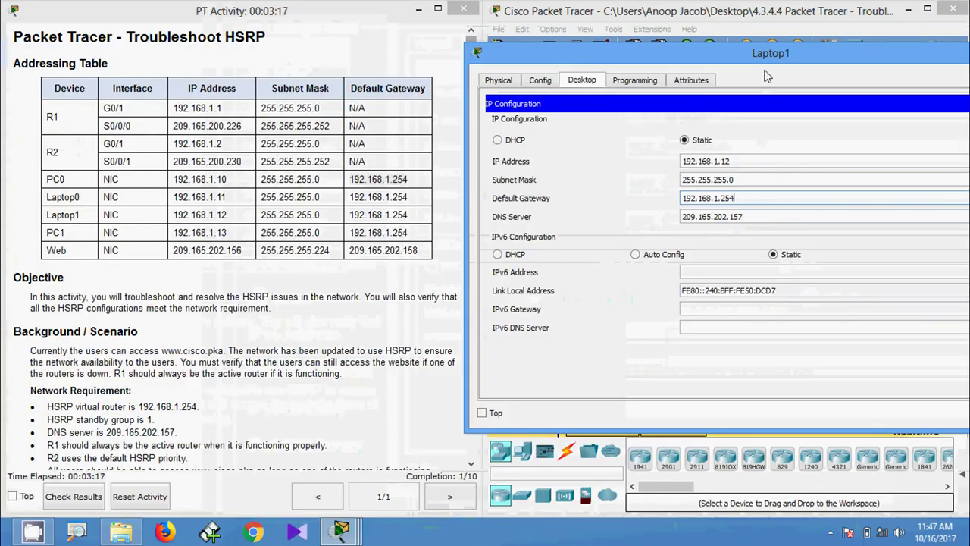
click(935, 65)
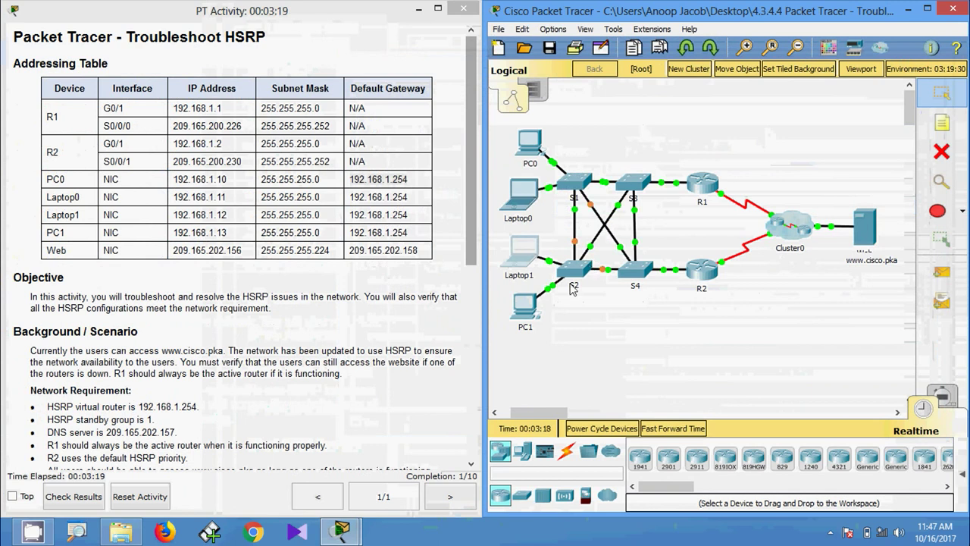
click(526, 309)
click(304, 95)
drag(303, 65, 593, 61)
click(554, 134)
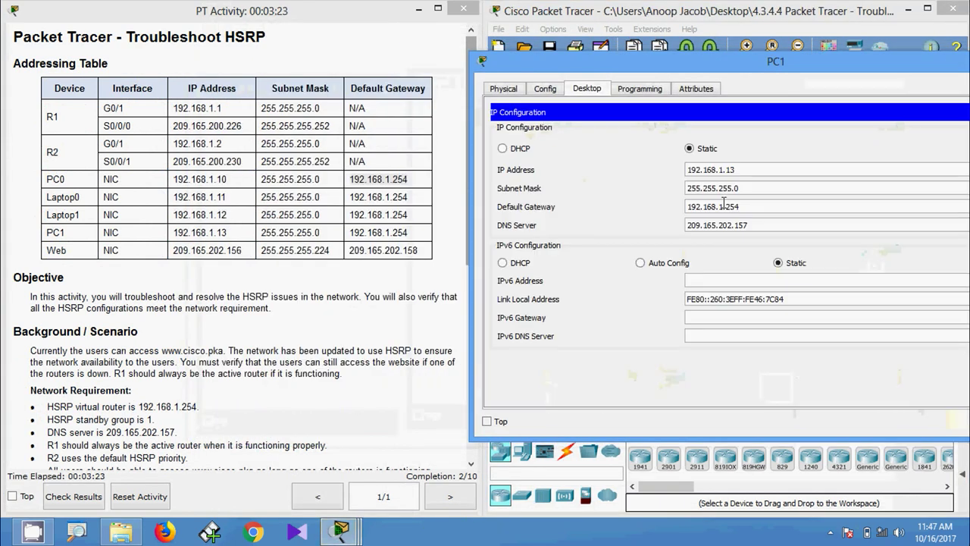
drag(740, 207, 681, 206)
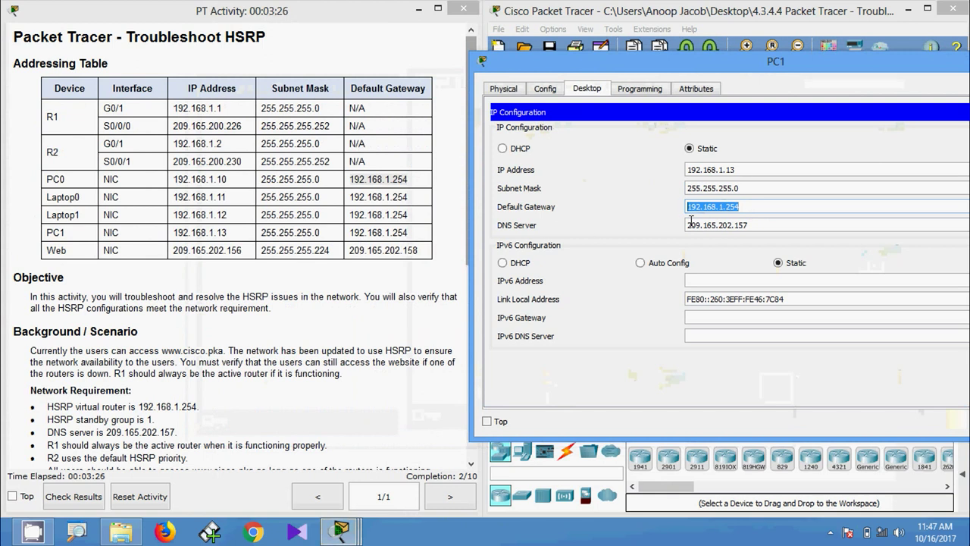
click(756, 205)
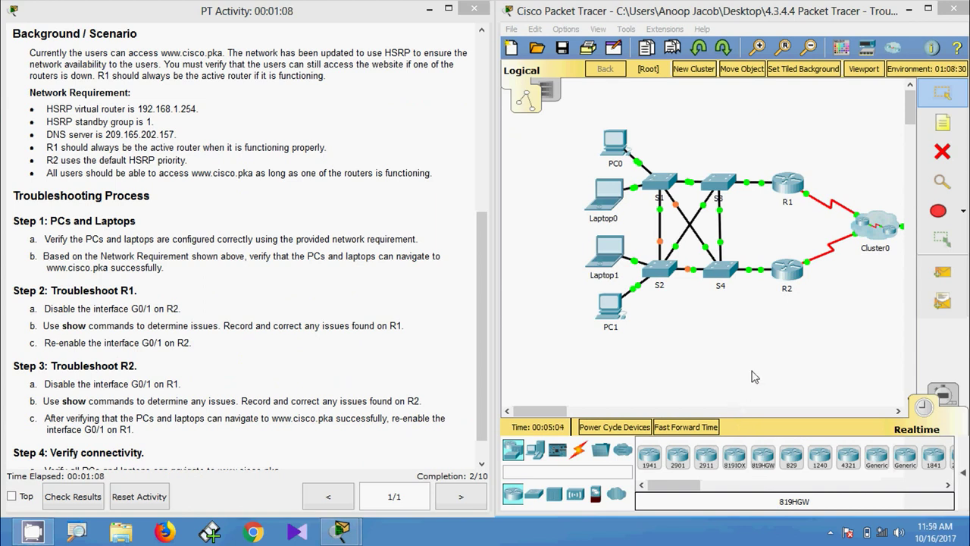
Step: Enter global configuration mode in R2's CLI
click(787, 271)
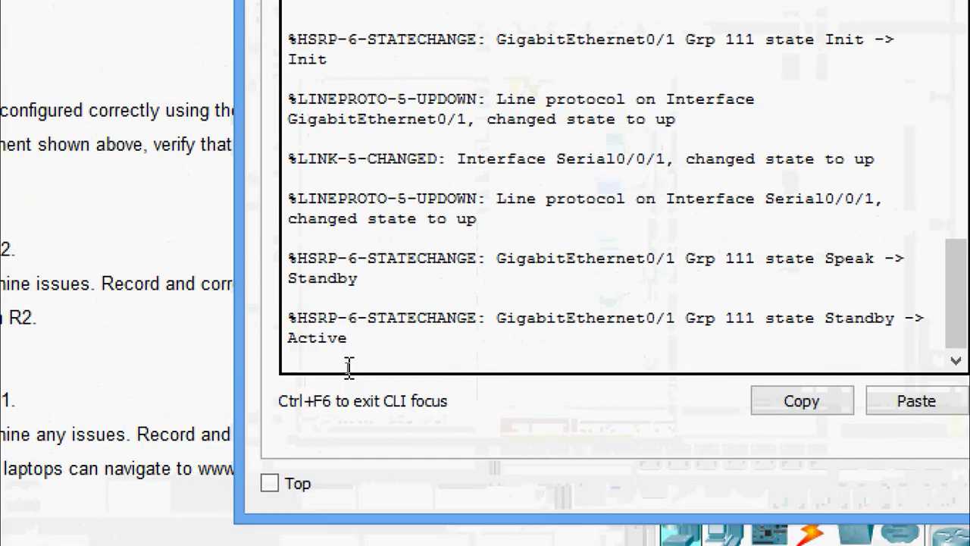
key(Return)
text(ena)
key(Tab)
key(Return)
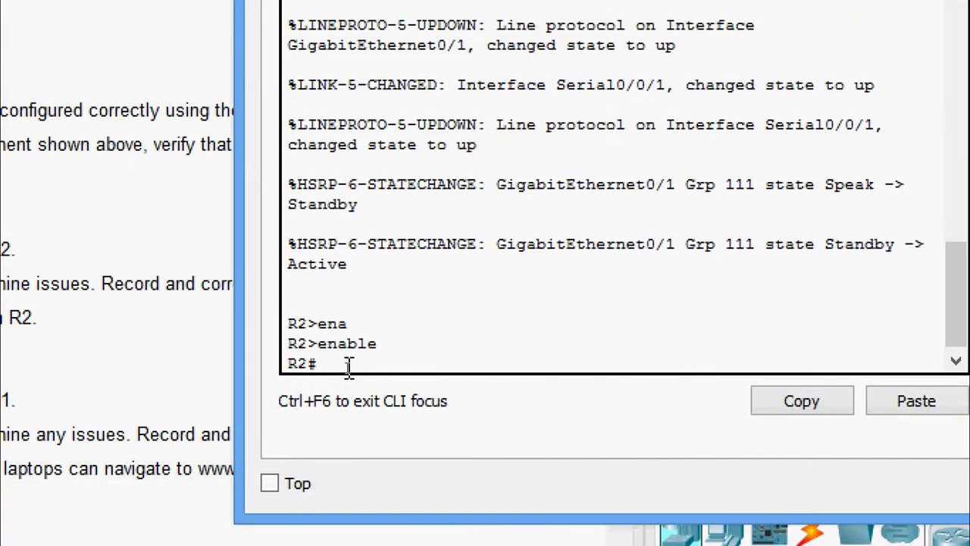
text(conf)
key(Tab)
text(terminal)
key(Return)
key(Return)
Step: Shut down interface GigabitEthernet 0/1 on R2
text(inter)
key(Tab)
text(gi)
key(Tab)
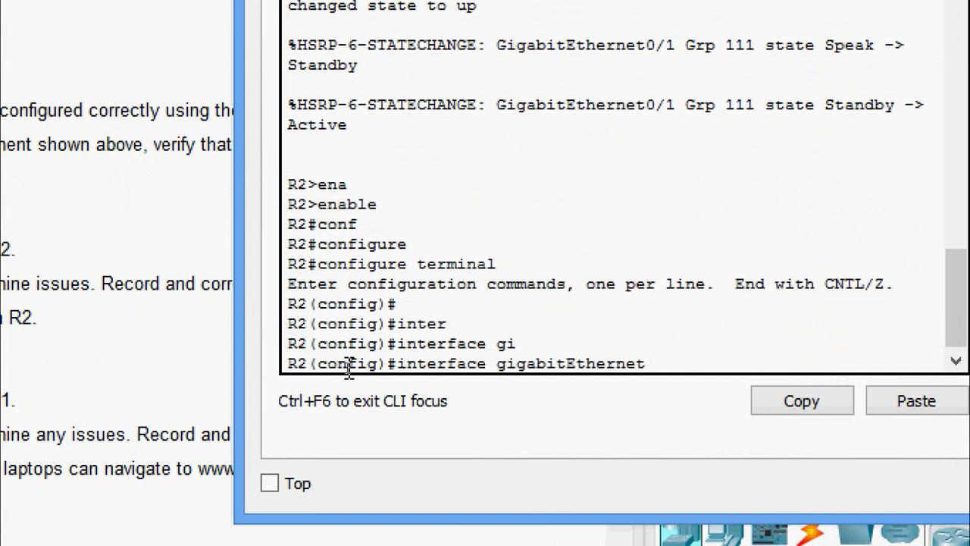
text(0/1)
key(Return)
text(sh)
key(Tab)
key(Return)
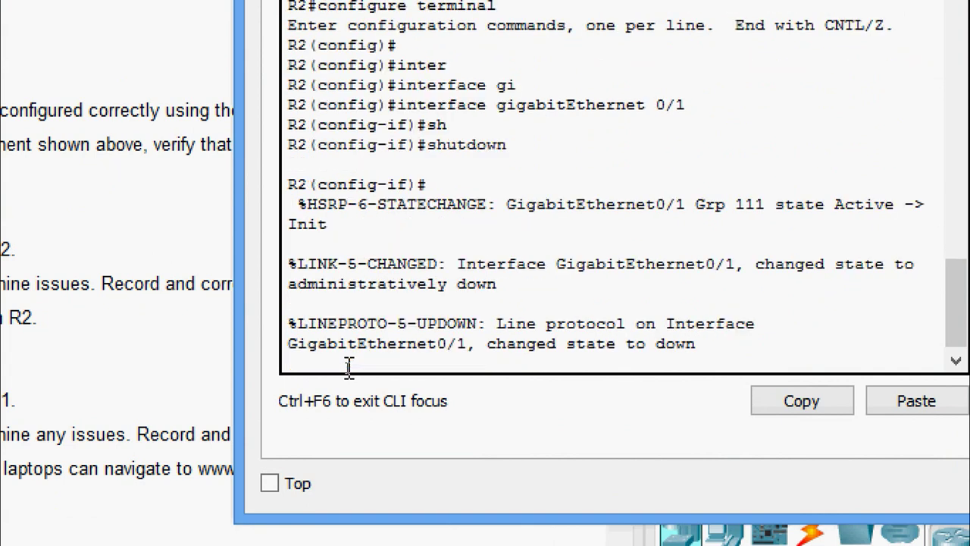
key(Return)
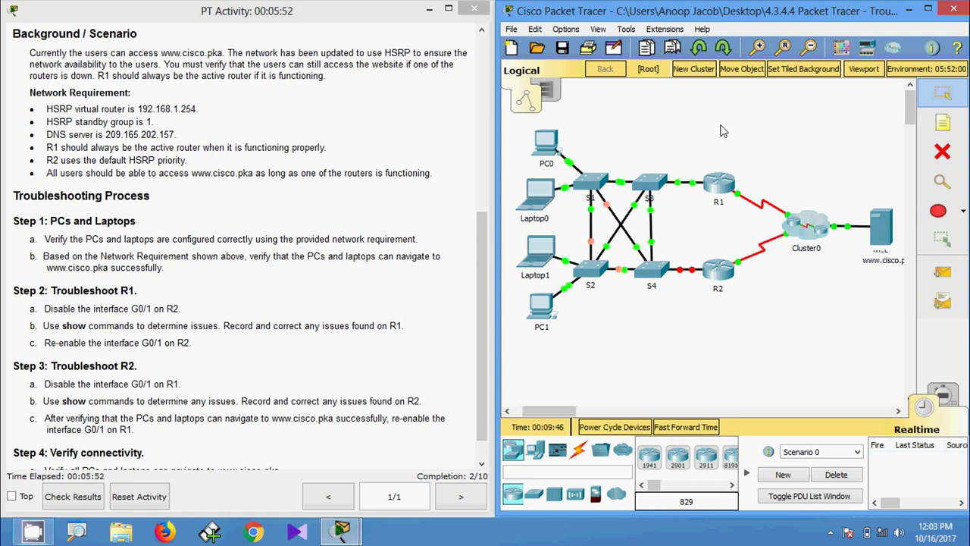
Step: Enter privileged mode on R1 and run show standby brief
click(718, 199)
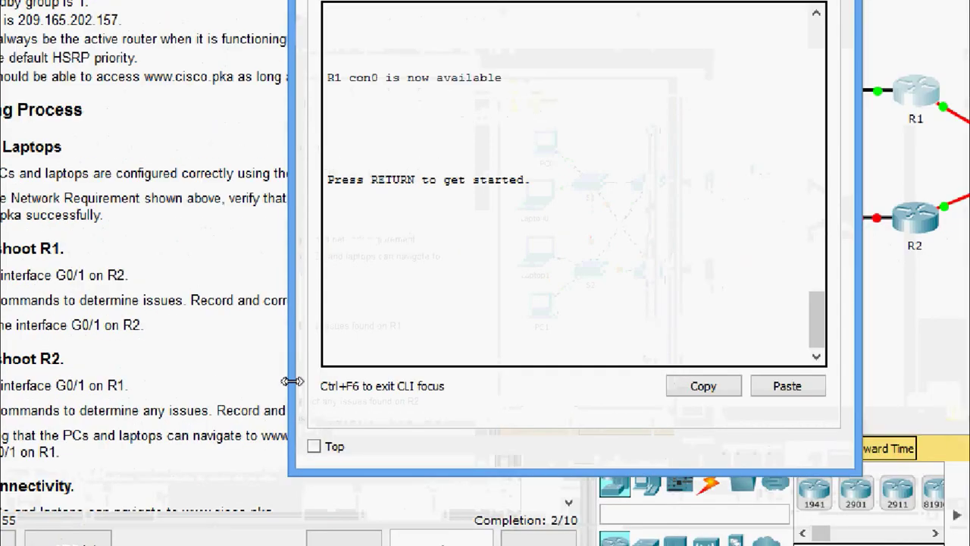
key(Return)
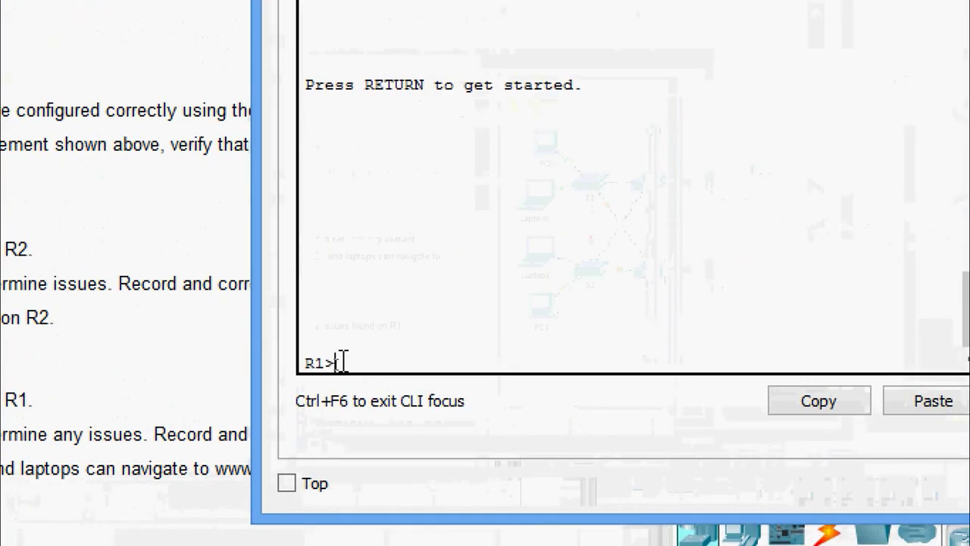
text(ena)
key(Tab)
key(Return)
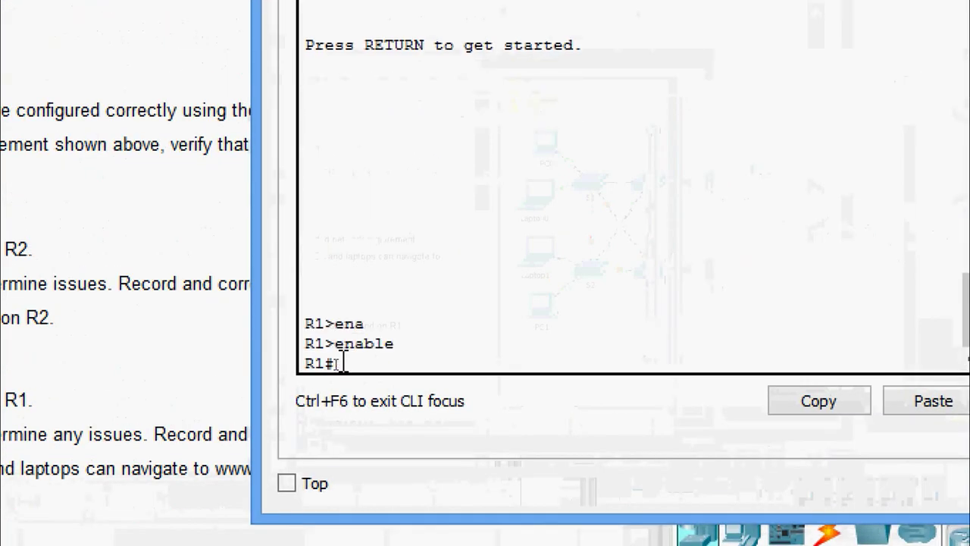
text(sh)
key(Tab)
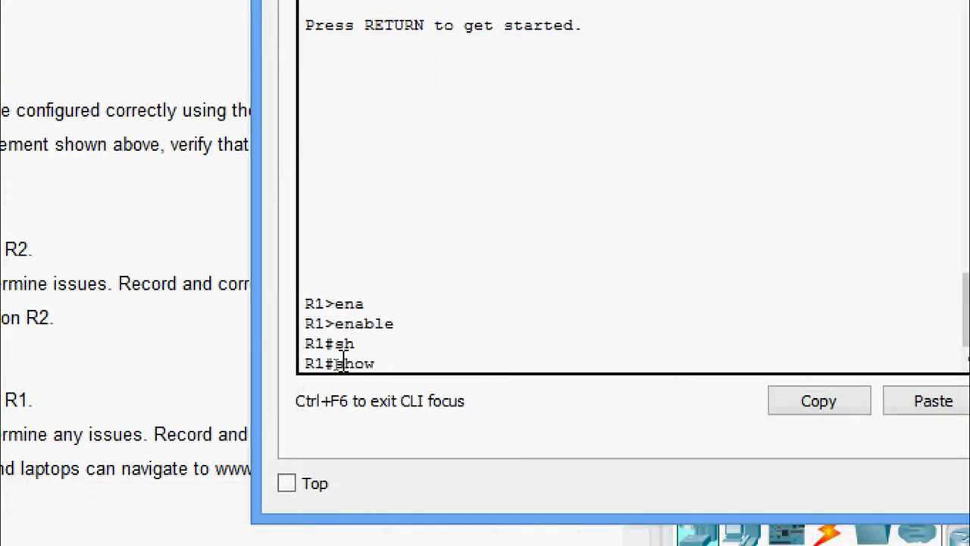
text(st)
key(Tab)
text(an)
key(Tab)
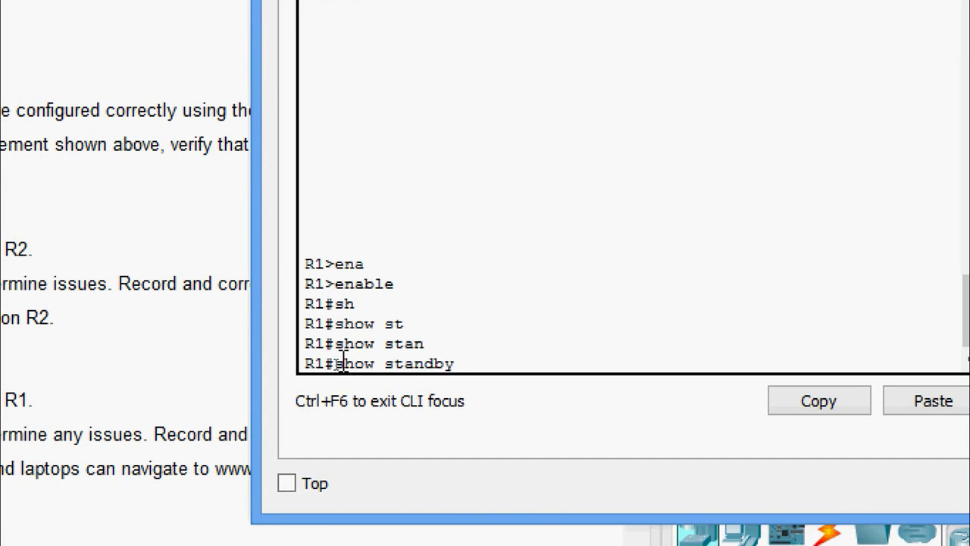
text(b)
key(Tab)
key(Return)
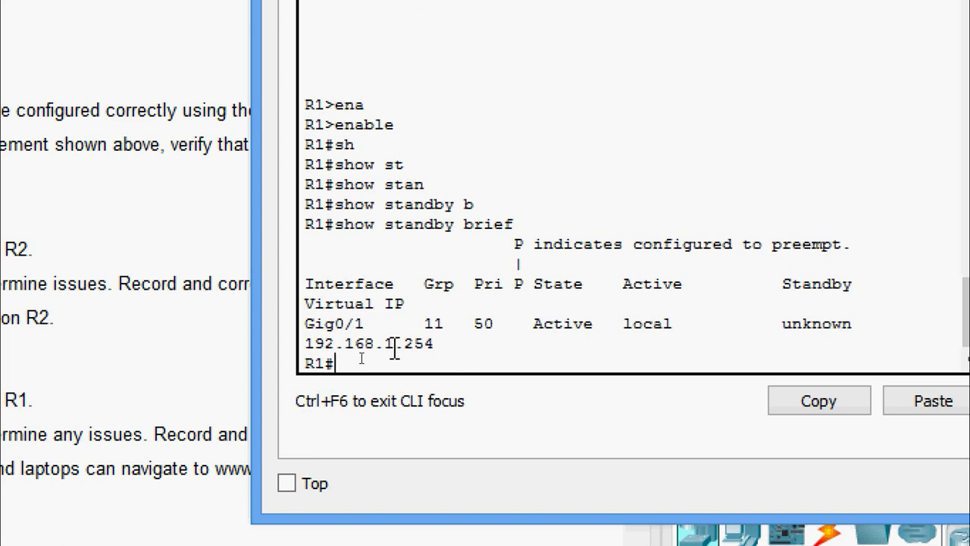
Step: Highlight group 11 and priority 50 in R1's HSRP output
drag(424, 321, 445, 325)
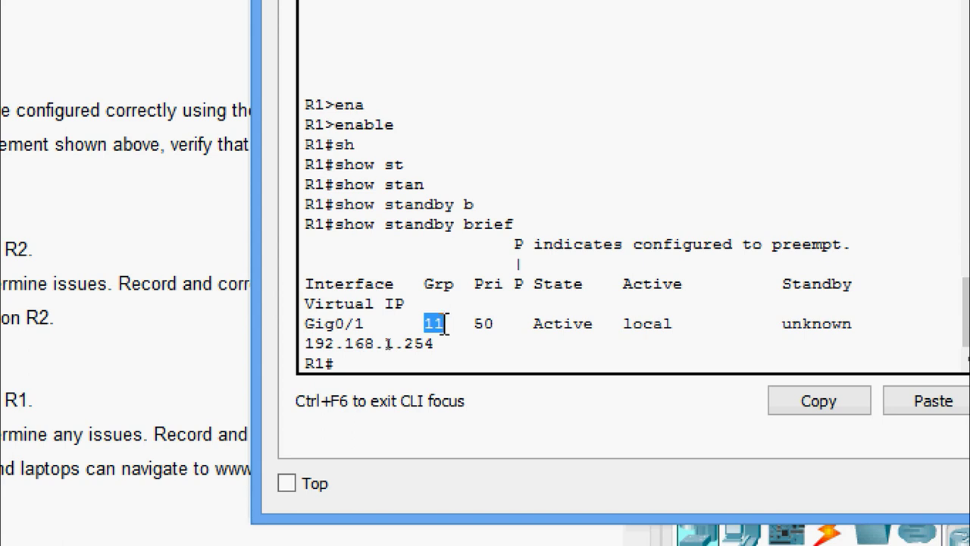
click(515, 293)
drag(515, 293, 523, 295)
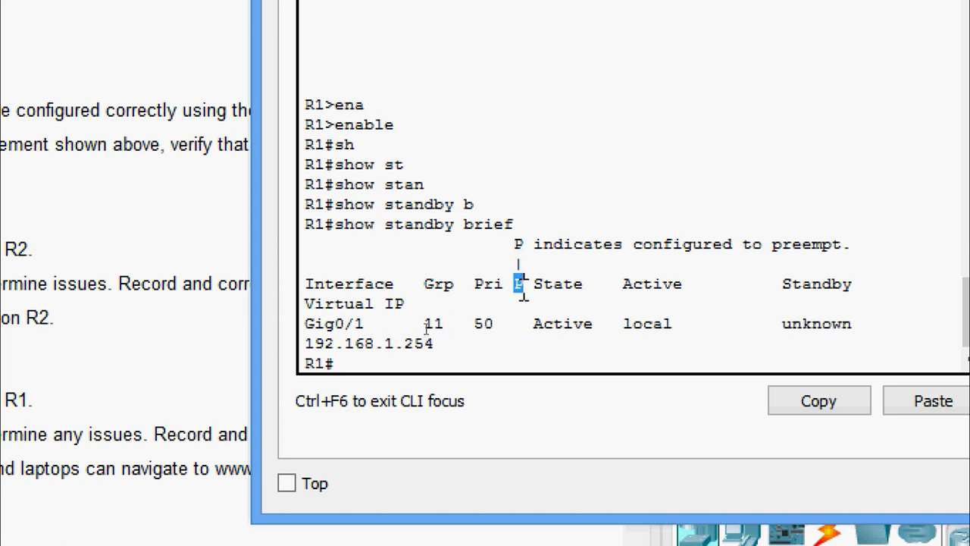
drag(474, 288, 510, 292)
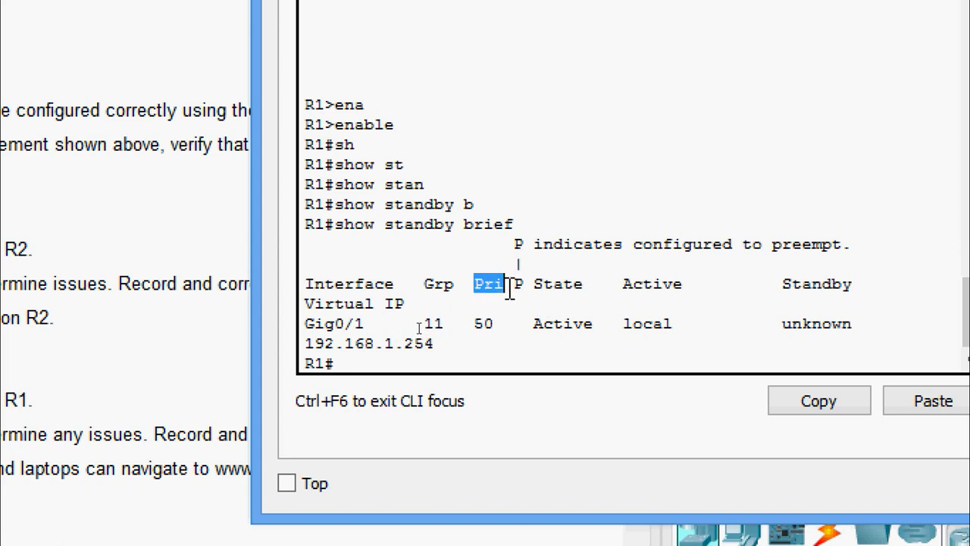
drag(475, 325, 498, 326)
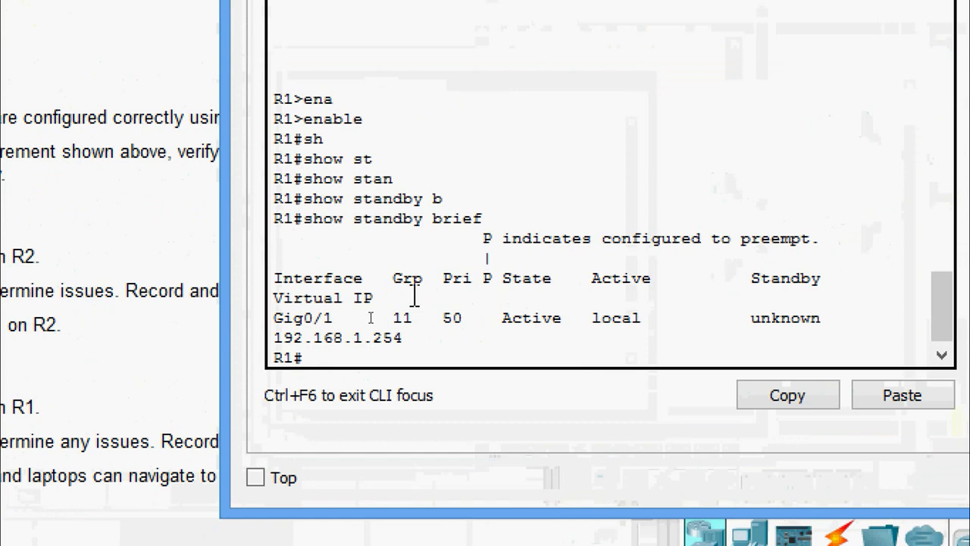
Step: Remove the HSRP standby group 11 configuration from R1's GigabitEthernet 0/1
text(conf)
key(Tab)
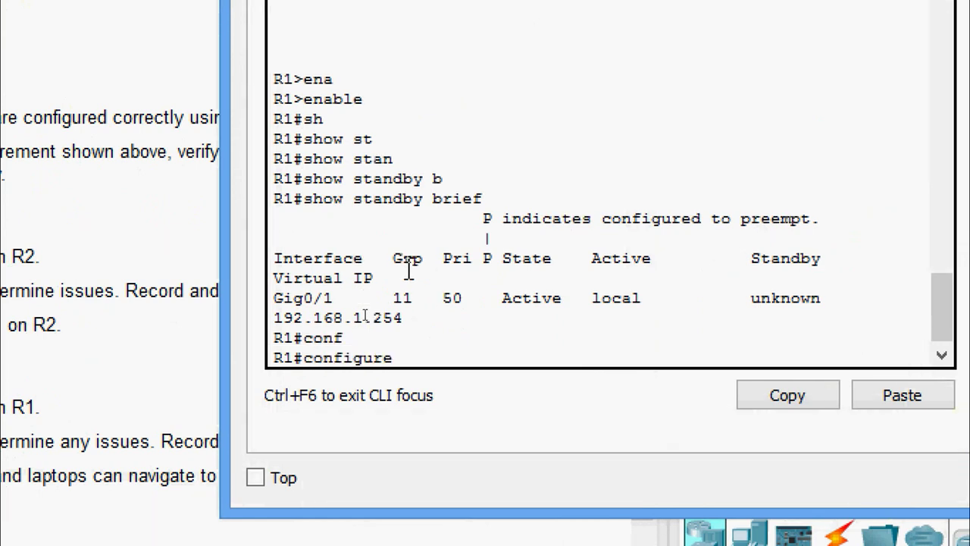
text(t)
key(Tab)
key(Return)
key(Return)
key(Return)
text(inter)
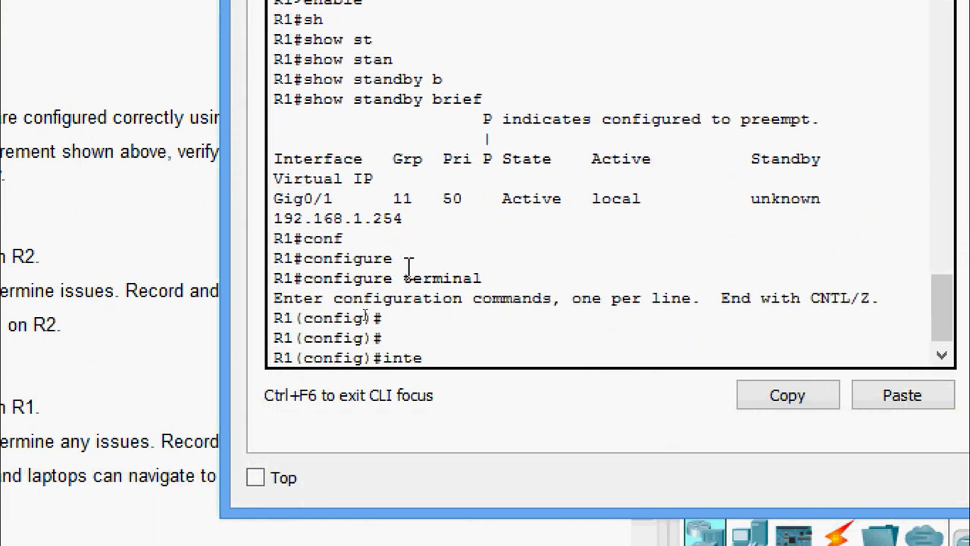
key(Tab)
text(gi)
key(Tab)
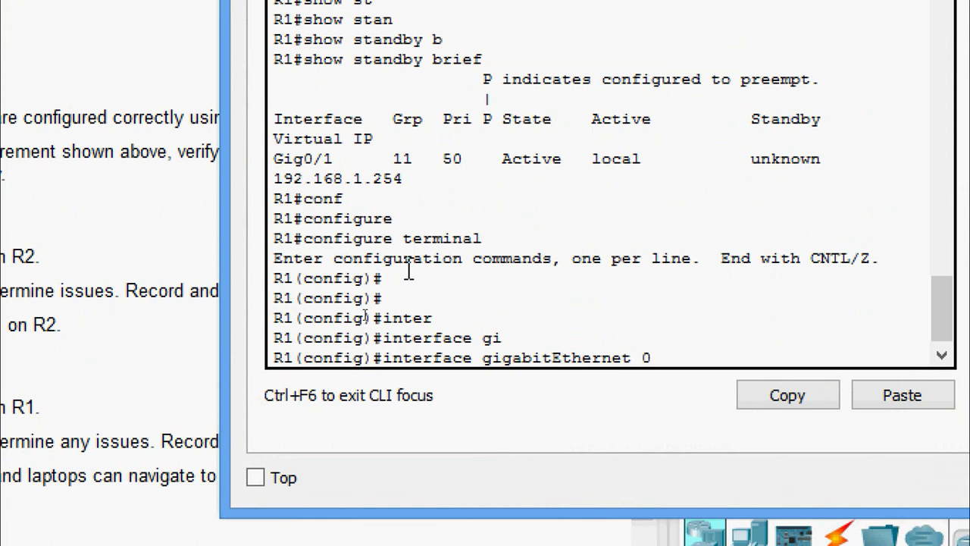
text(0/1)
key(Return)
text(no )
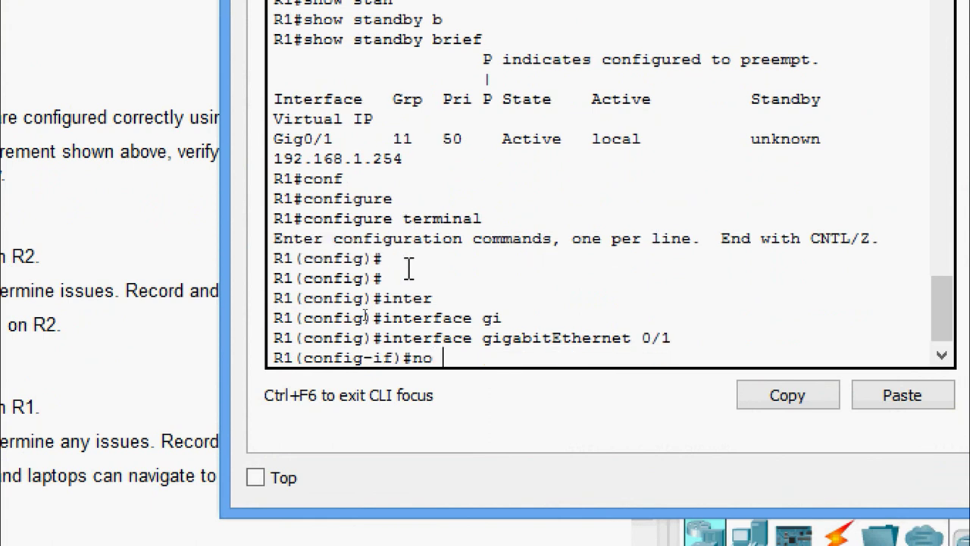
text(stan)
key(Tab)
text(11)
key(Return)
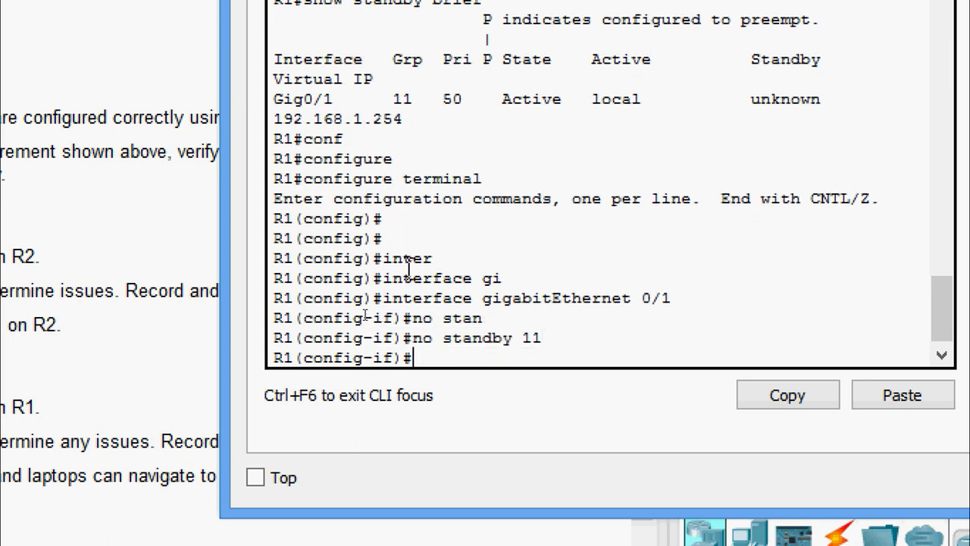
Step: Set standby group 1 virtual IP to 192.168.1.254 on R1's G0/1
text(stan)
key(Tab)
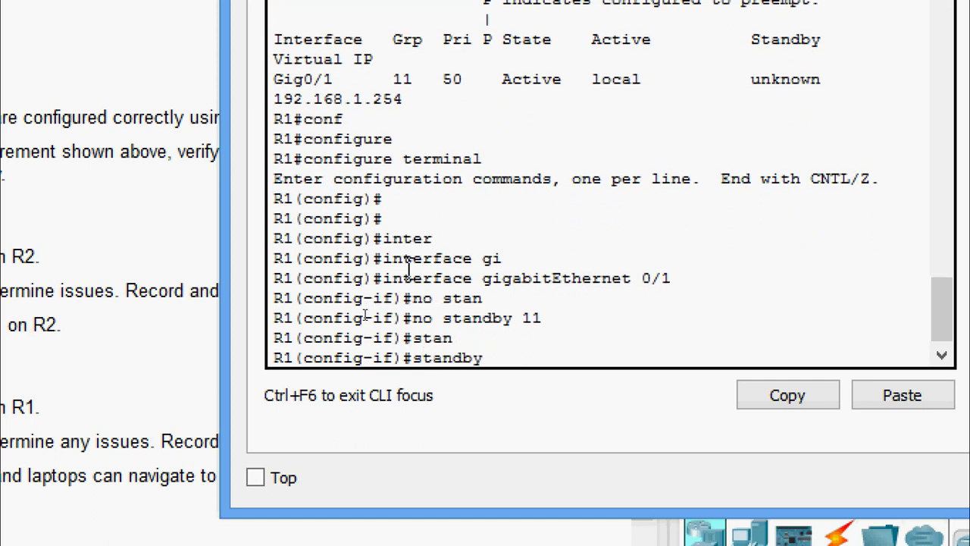
text(1 ip)
key(Tab)
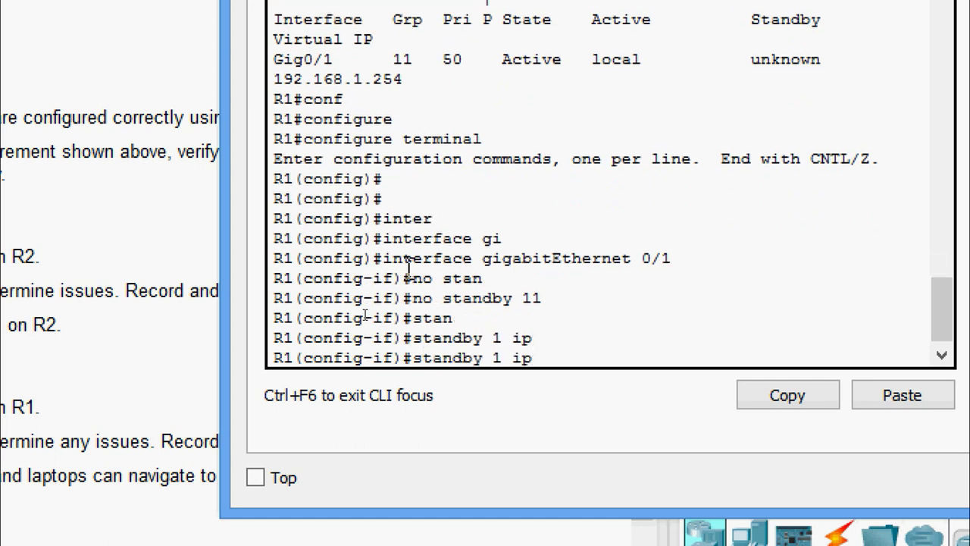
text(?)
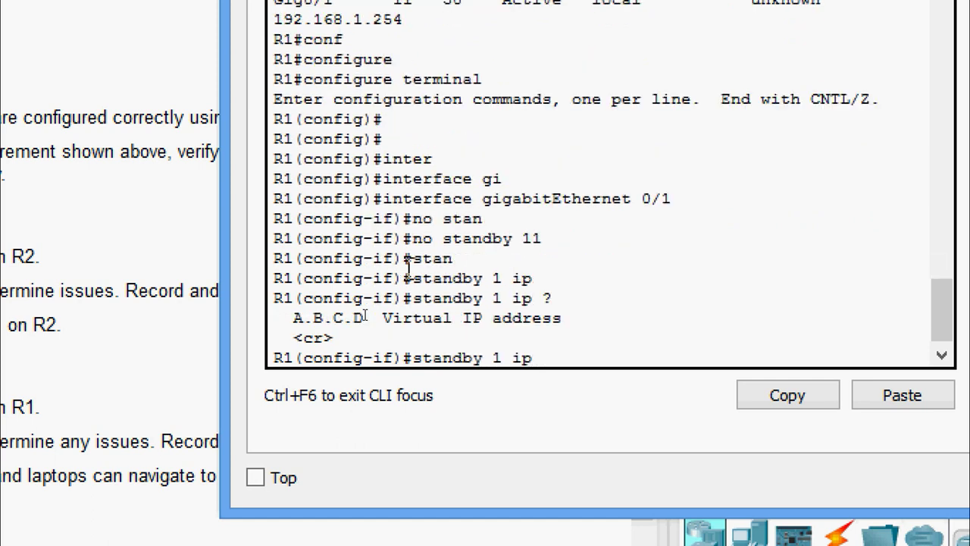
text(192)
text(1.)
text(8)
key(BackSpace)
key(BackSpace)
text(69)
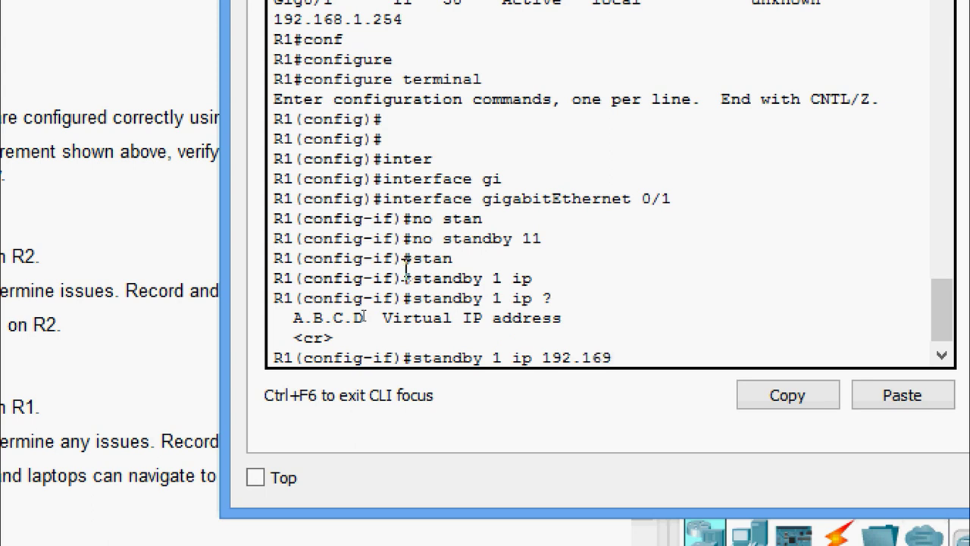
key(BackSpace)
text(8.1.254)
key(Return)
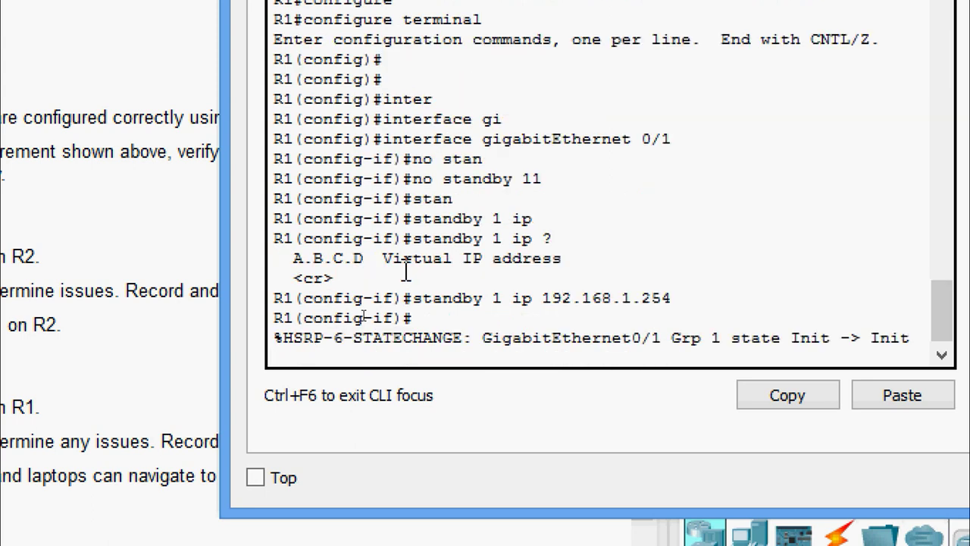
key(Return)
Step: Give R1's standby group 1 priority 101
text(stan)
key(Tab)
text(1 p)
key(Tab)
text(ri)
key(Tab)
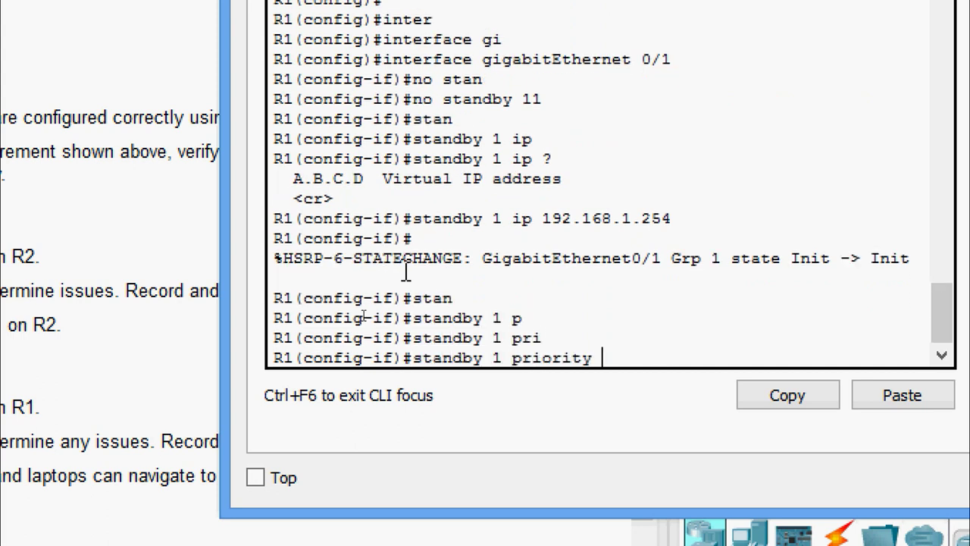
text(101)
key(Return)
Step: Enable preemption for R1's standby group 1
text(standby 1 pr)
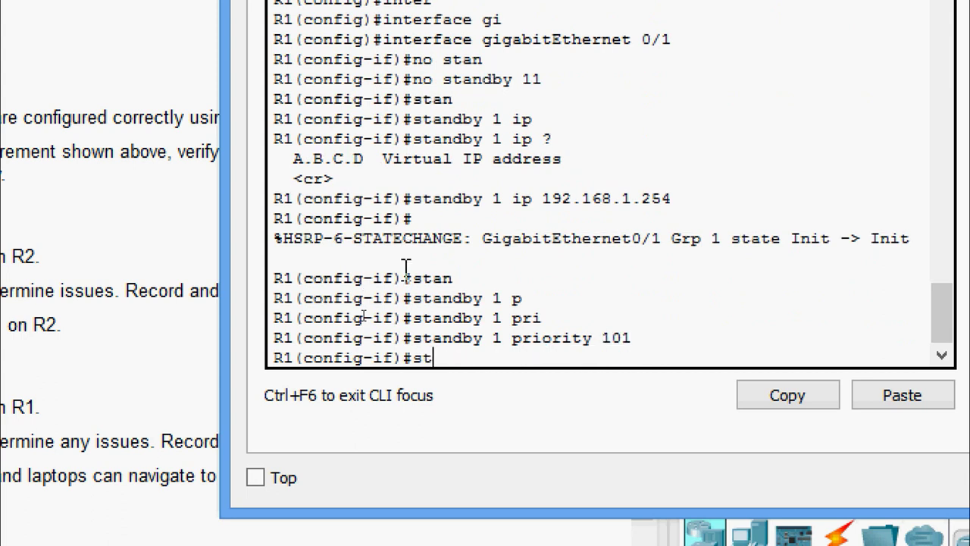
key(Tab)
text(1 pr)
key(Tab)
text(e)
key(Tab)
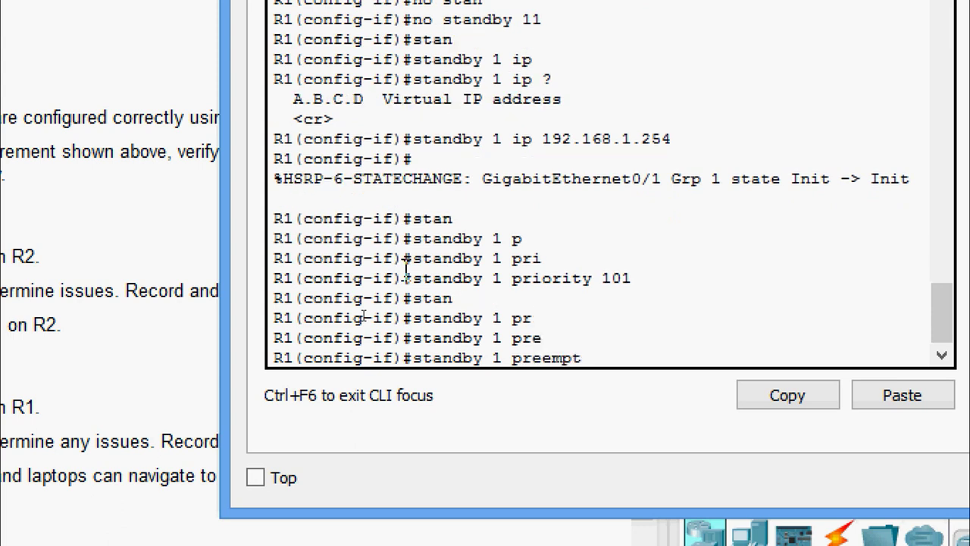
key(Return)
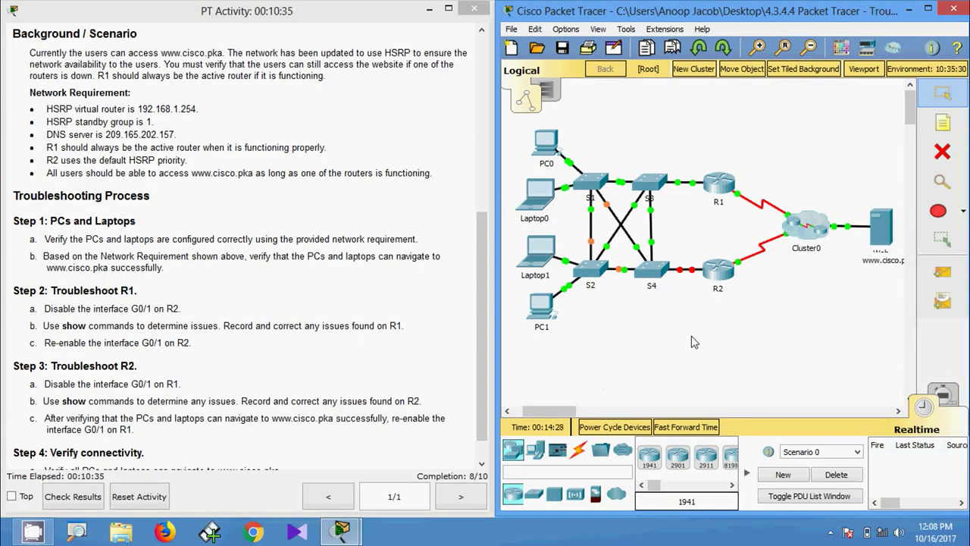
Step: Run no shutdown on R2's GigabitEthernet 0/1 to restore the interface
click(720, 270)
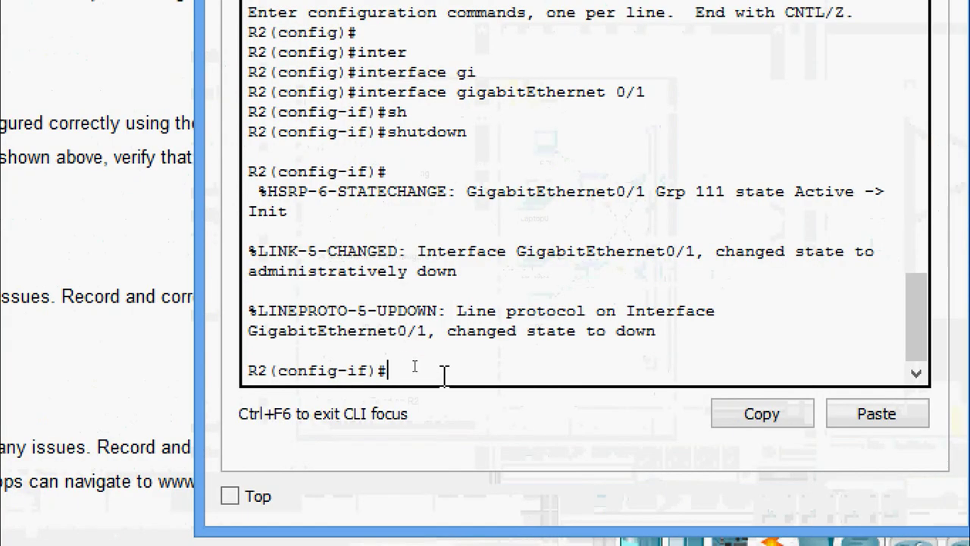
text(no shu)
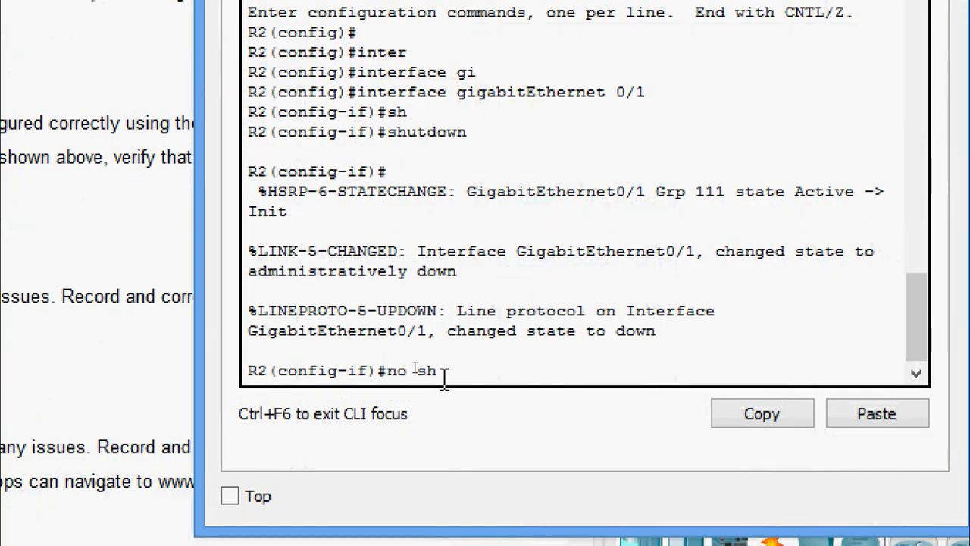
key(Tab)
key(Return)
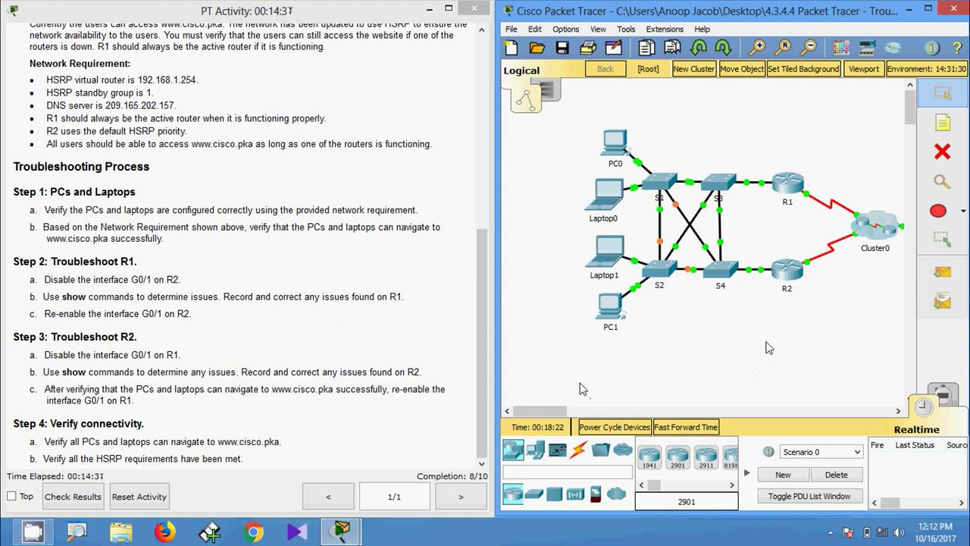
Step: Bring R1's console back from interface configuration to privileged EXEC mode
click(792, 188)
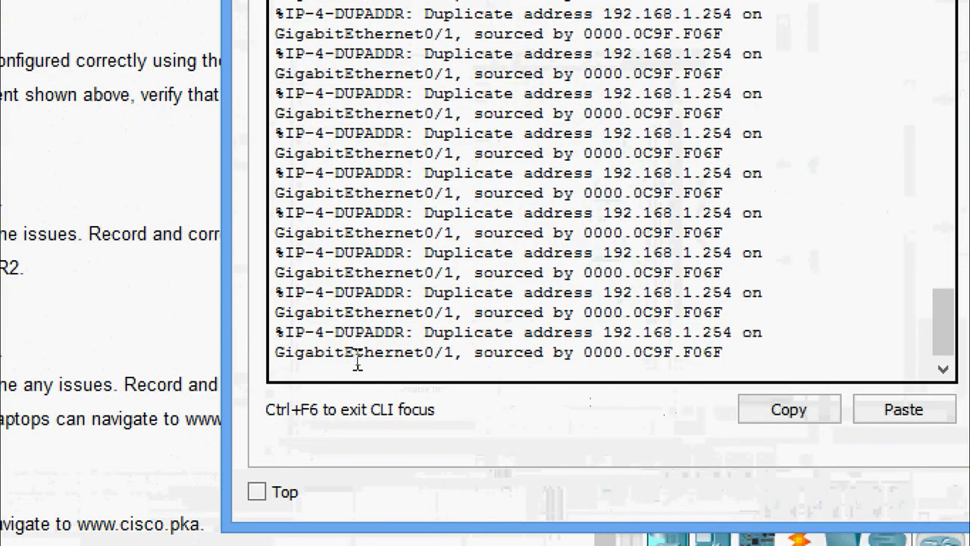
key(Return)
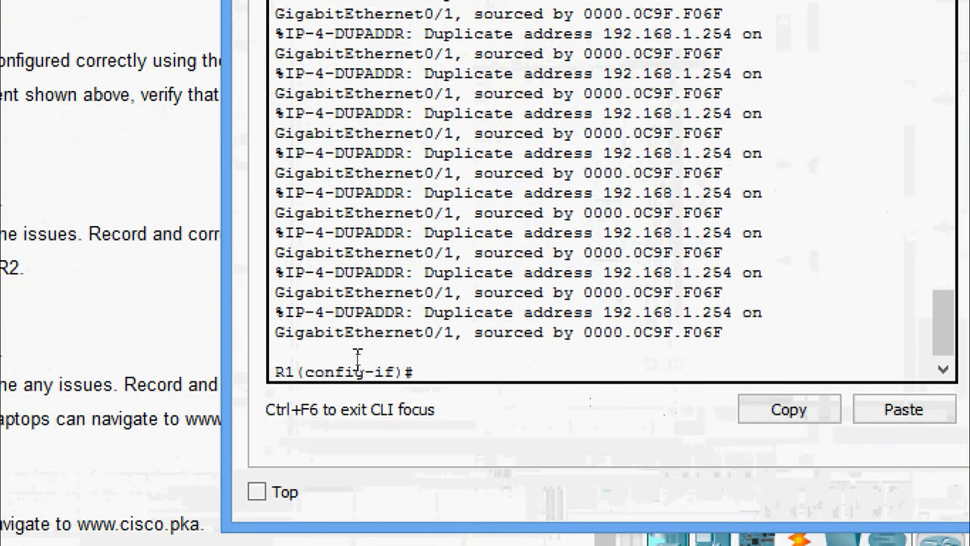
text(co)
key(BackSpace)
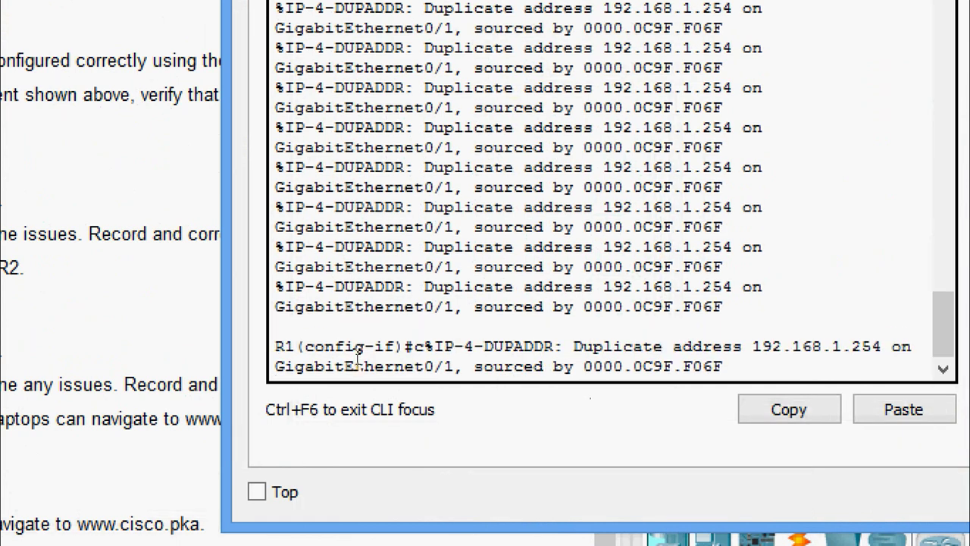
text(exit)
key(Return)
key(Return)
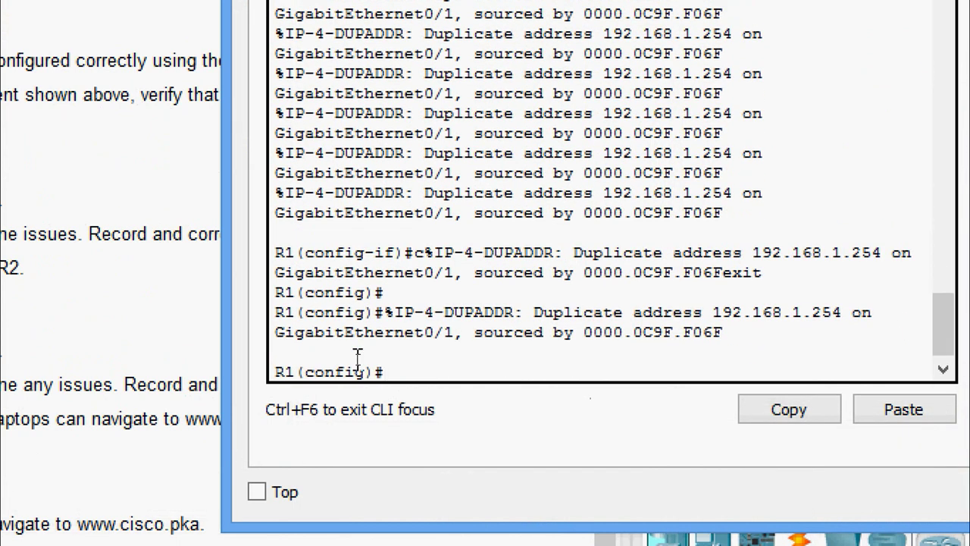
key(ctrl+z)
Step: Enter configure terminal, select interface GigabitEthernet0/1 on R1 and shut it down
key(Return)
text(conf)
text(t)
key(Return)
key(Return)
text(inter)
key(Tab)
text(gi)
key(Tab)
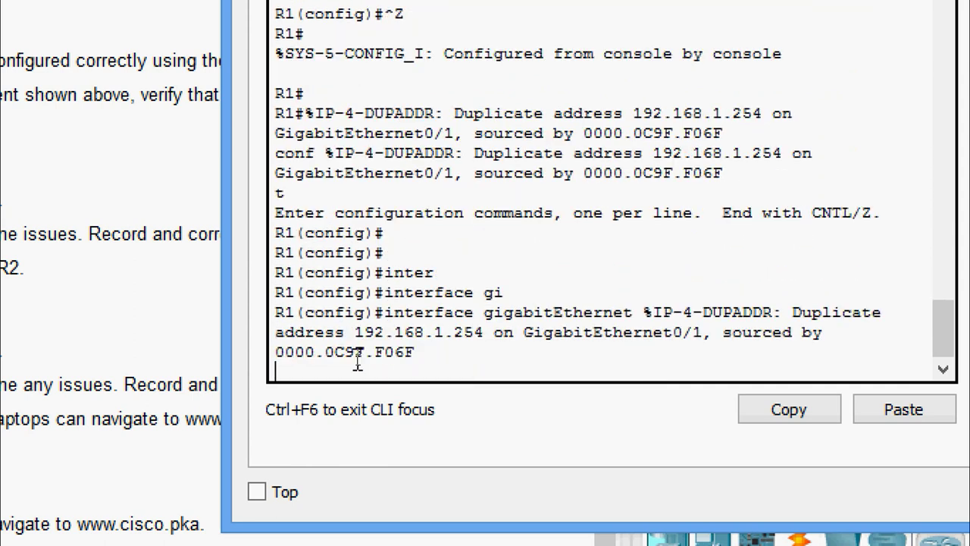
text(0/1)
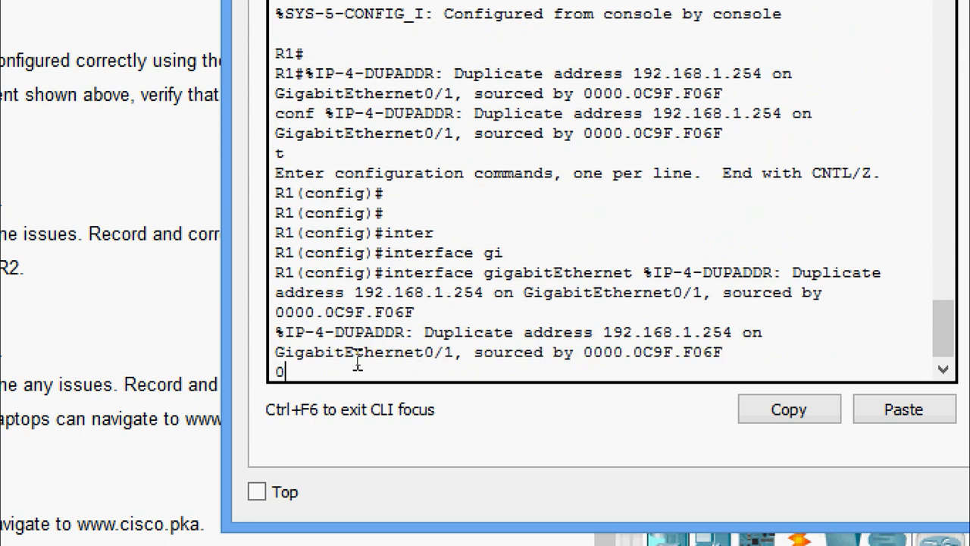
key(Return)
text(shutdown)
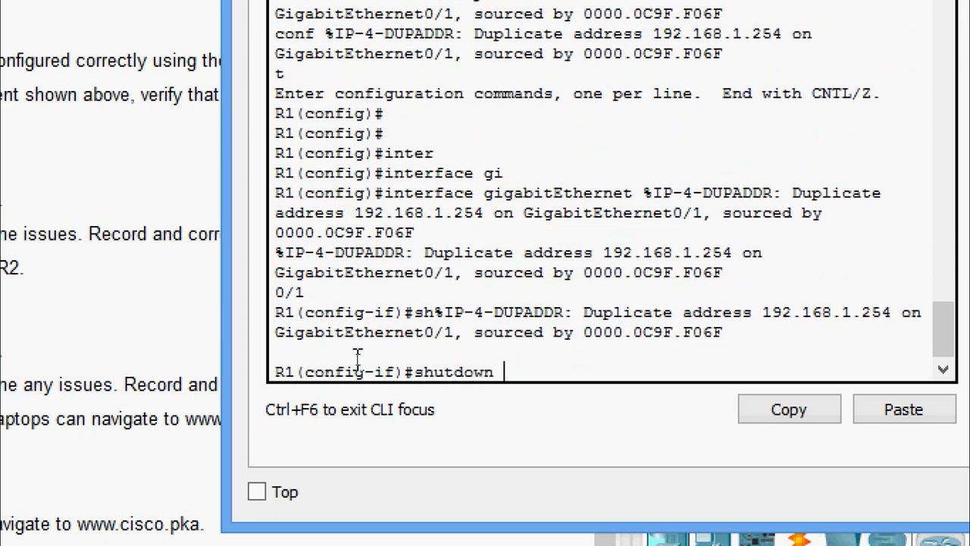
key(Return)
key(Return)
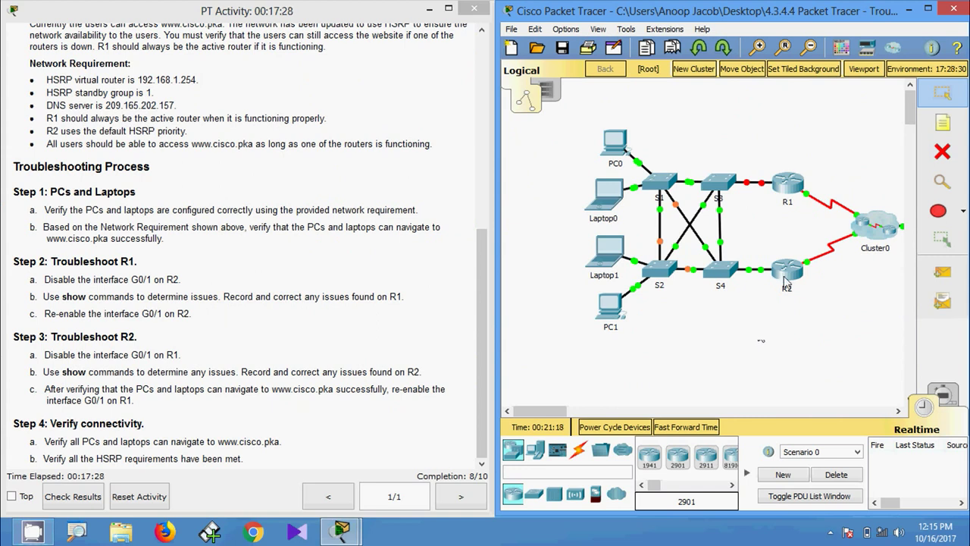
Step: Run 'show standby brief' on R2 from privileged EXEC mode
click(788, 271)
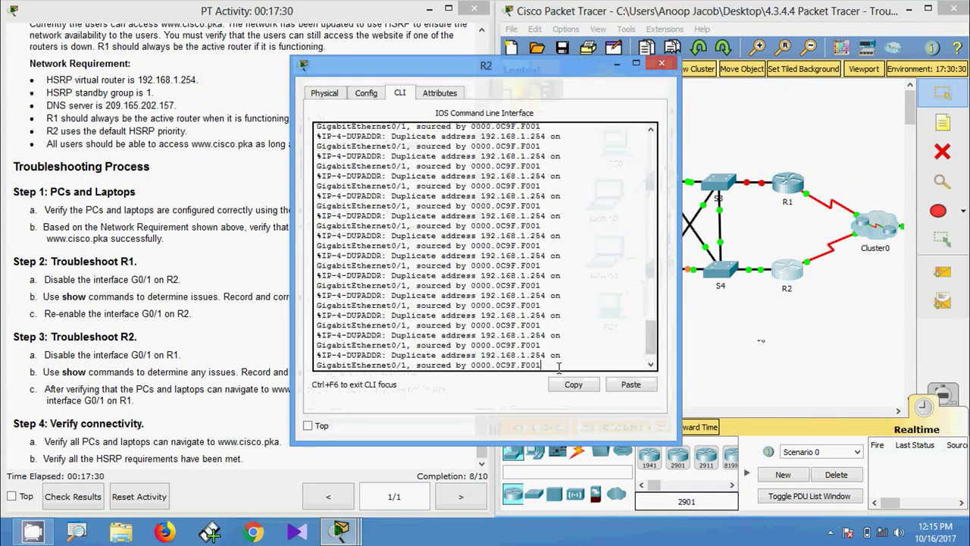
key(Return)
key(Return)
key(Return)
key(ctrl+z)
key(Return)
key(Return)
key(Return)
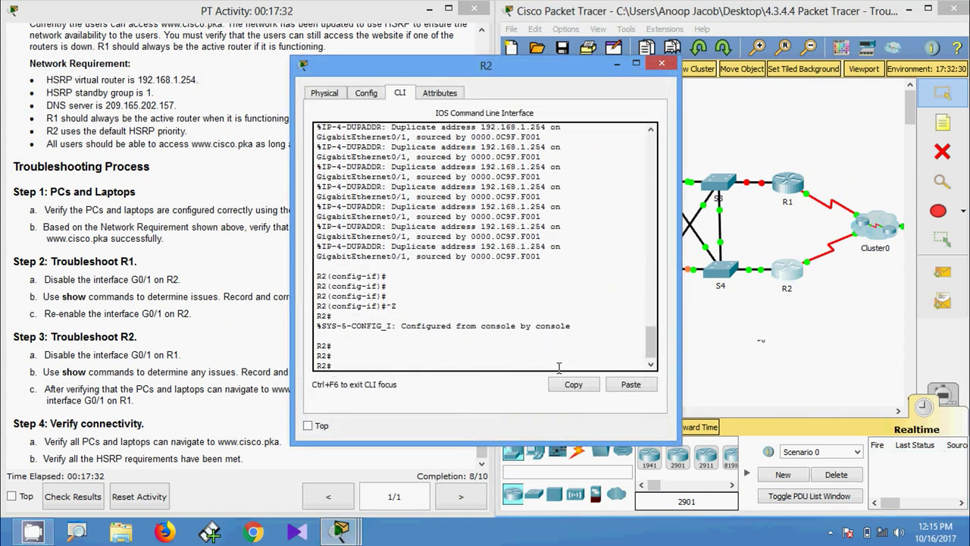
text(sh)
key(Tab)
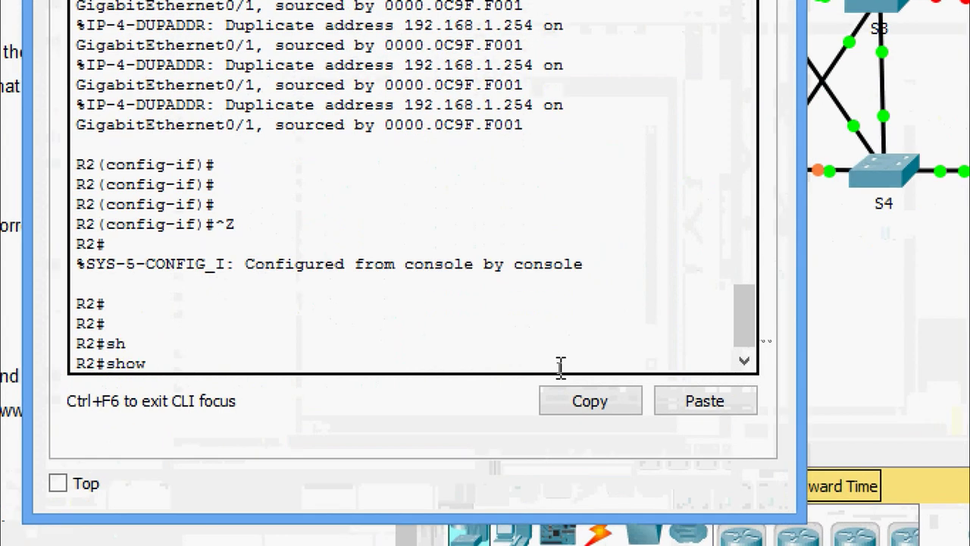
text(stand)
key(Tab)
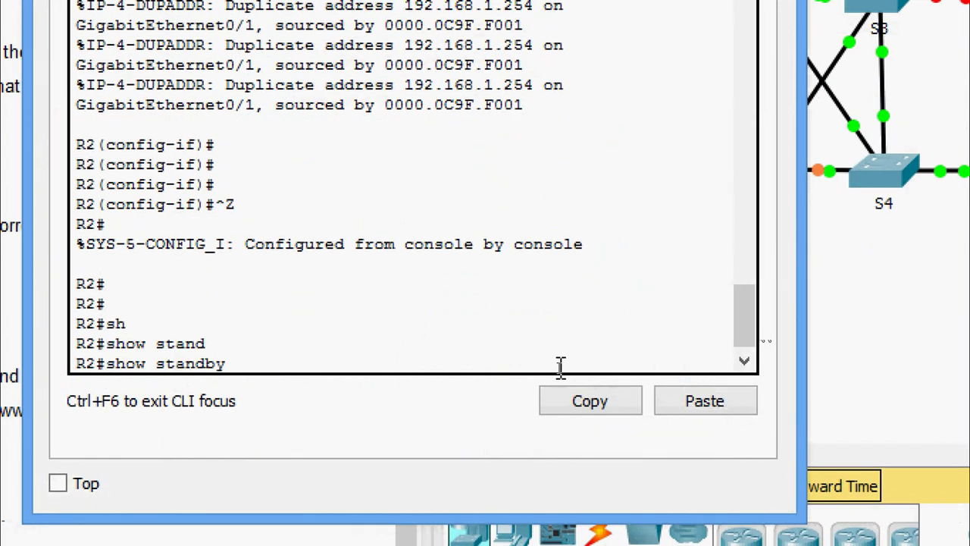
text(b)
key(Tab)
key(Return)
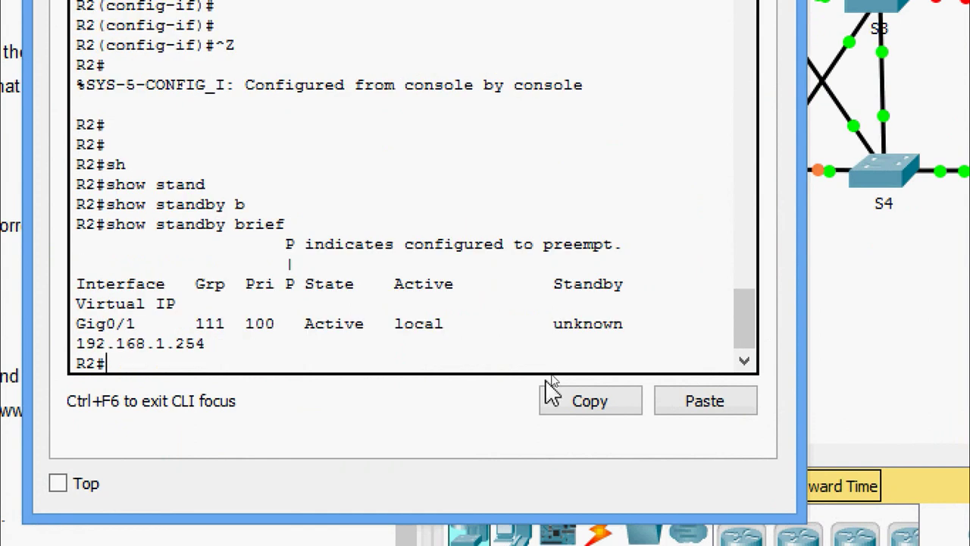
Step: Highlight HSRP group 111 in R2's output, then start entering configure terminal
drag(195, 324, 227, 323)
click(136, 356)
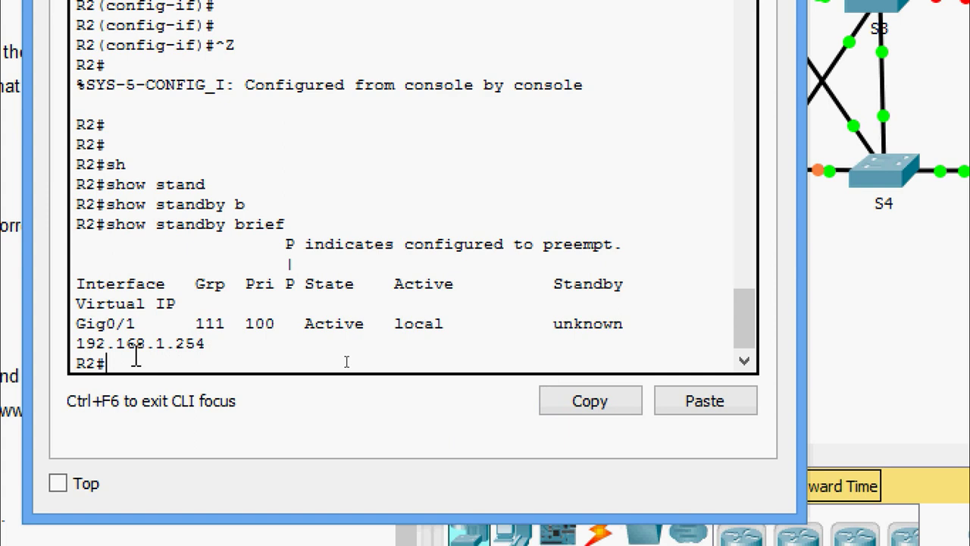
key(Return)
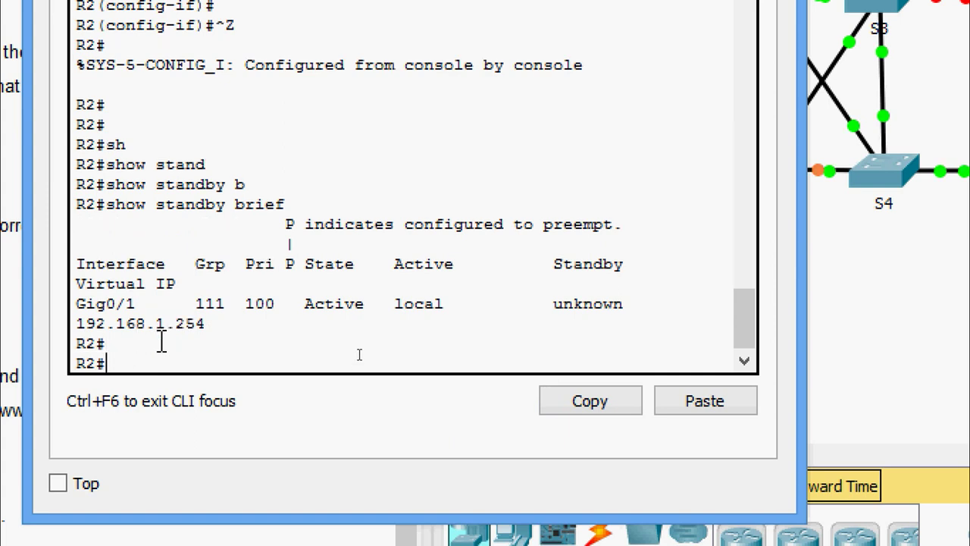
text(in)
key(BackSpace)
key(BackSpace)
text(conf)
key(Tab)
Step: Finish configure terminal and enter configuration for R2's interface GigabitEthernet0/1
text(t)
key(Tab)
key(Return)
text(inter)
key(Tab)
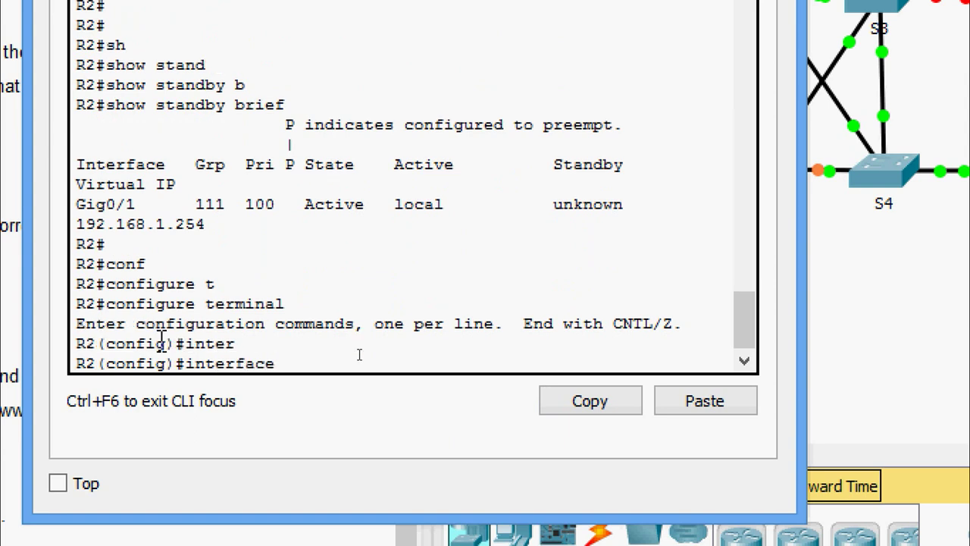
text(gi)
key(Tab)
text(0/1)
key(Return)
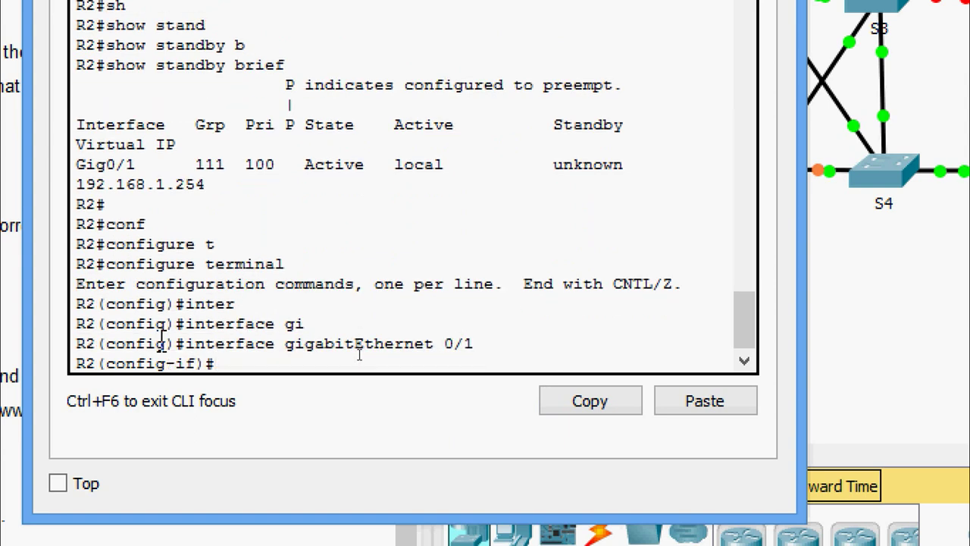
Step: Remove 'standby 111' and add 'standby 1 ip 192.168.1.254' on Gi0/1
text(no stand)
key(Tab)
text(111)
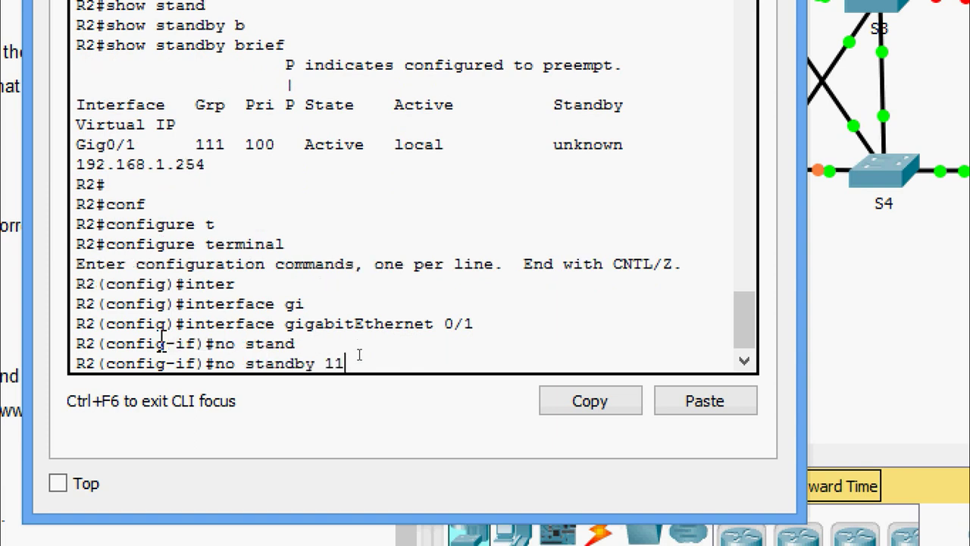
key(Return)
text(stand)
key(Tab)
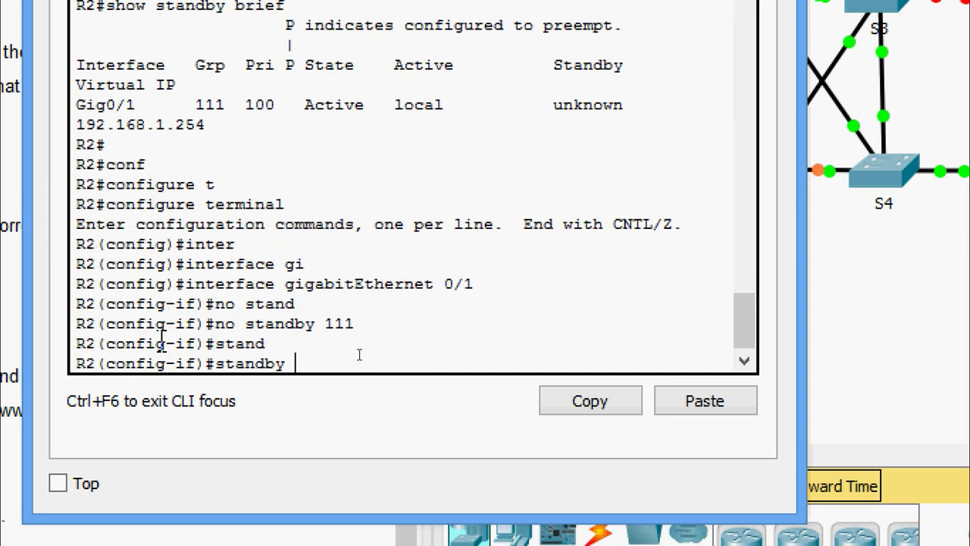
text(1 ip 192.168.1.254)
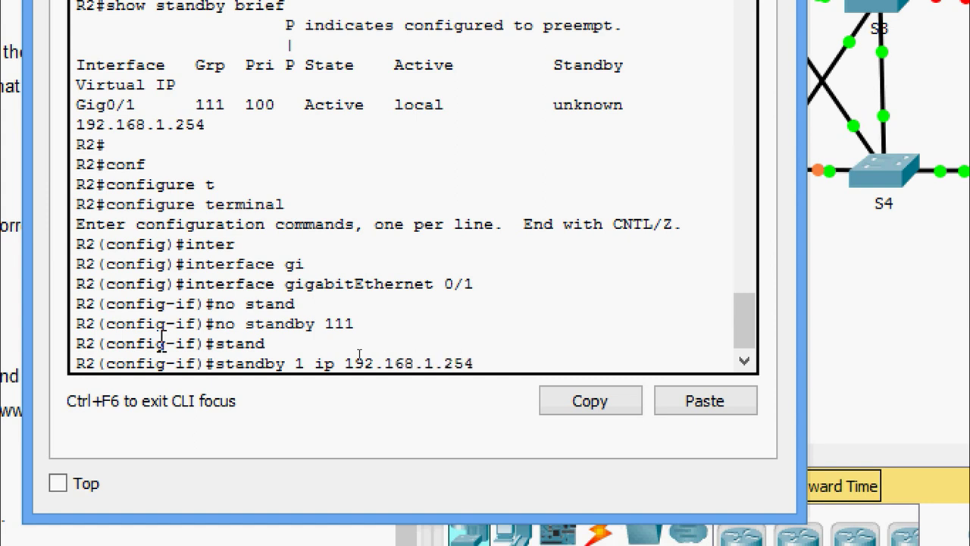
key(Return)
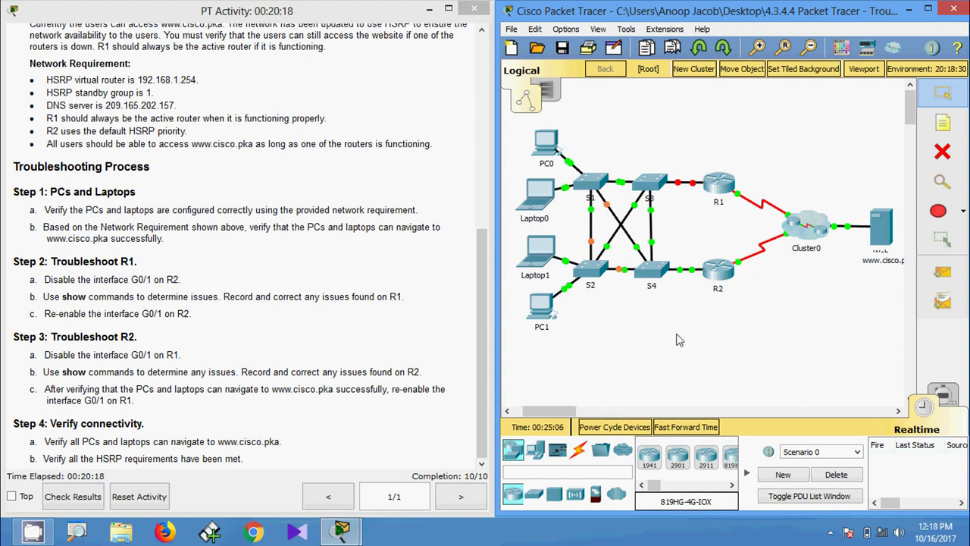
click(553, 139)
click(296, 92)
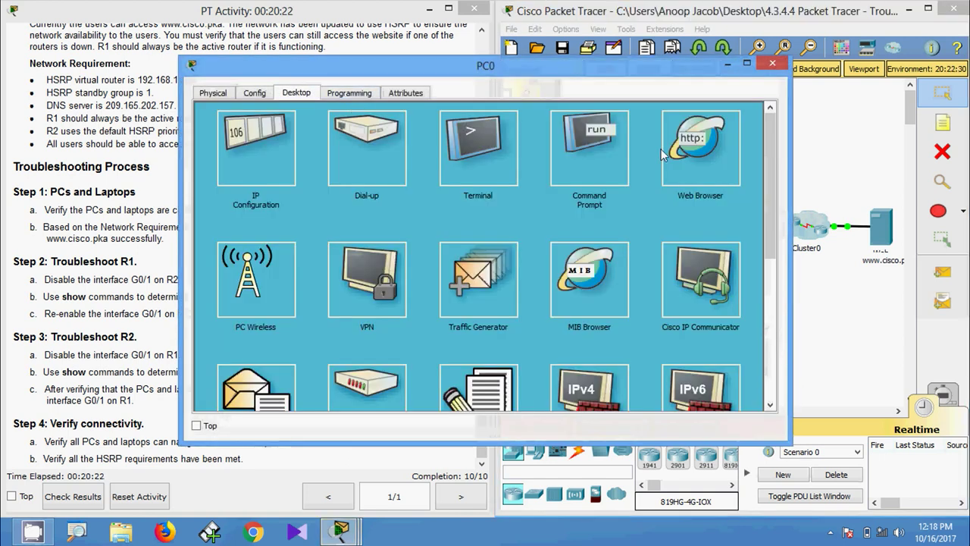
click(667, 151)
click(494, 134)
text(http://www.cisco.pka)
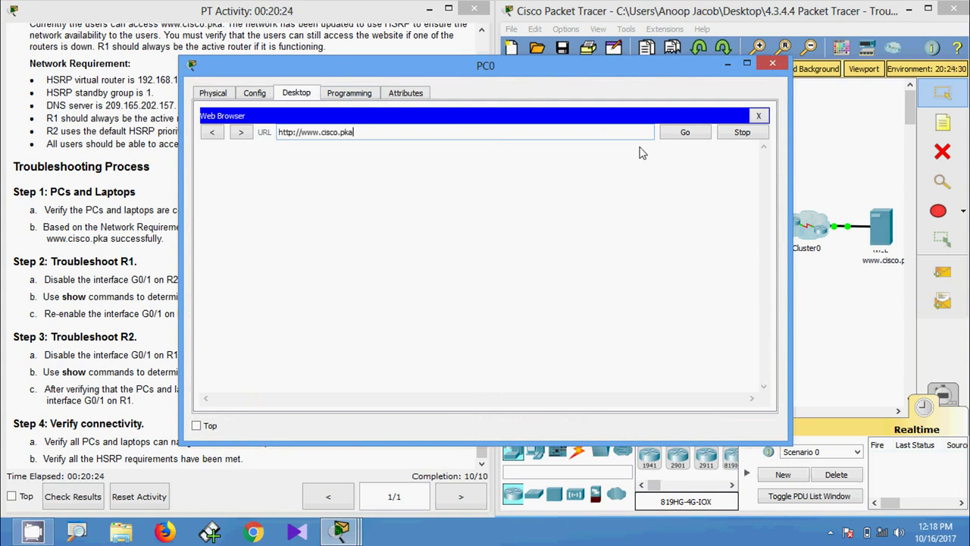
click(701, 134)
click(773, 63)
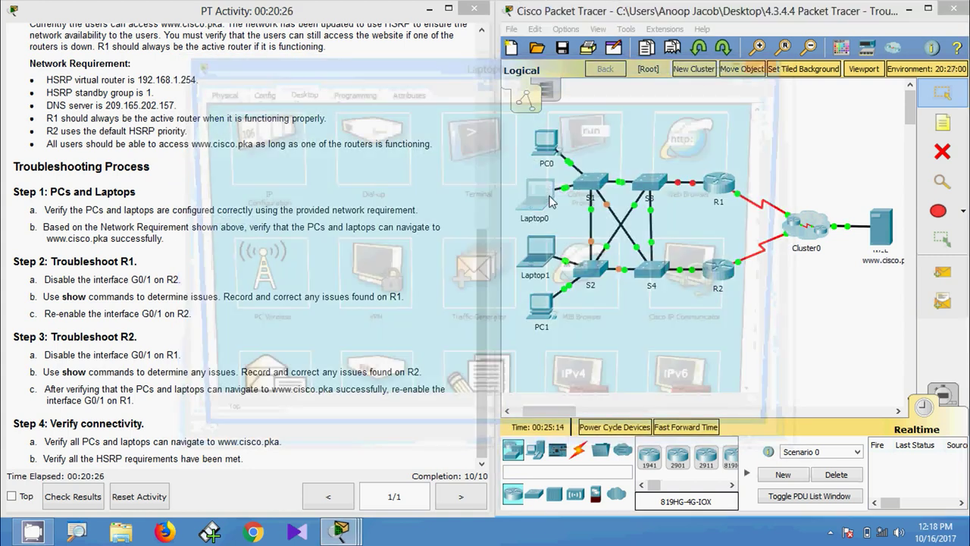
click(551, 201)
click(590, 148)
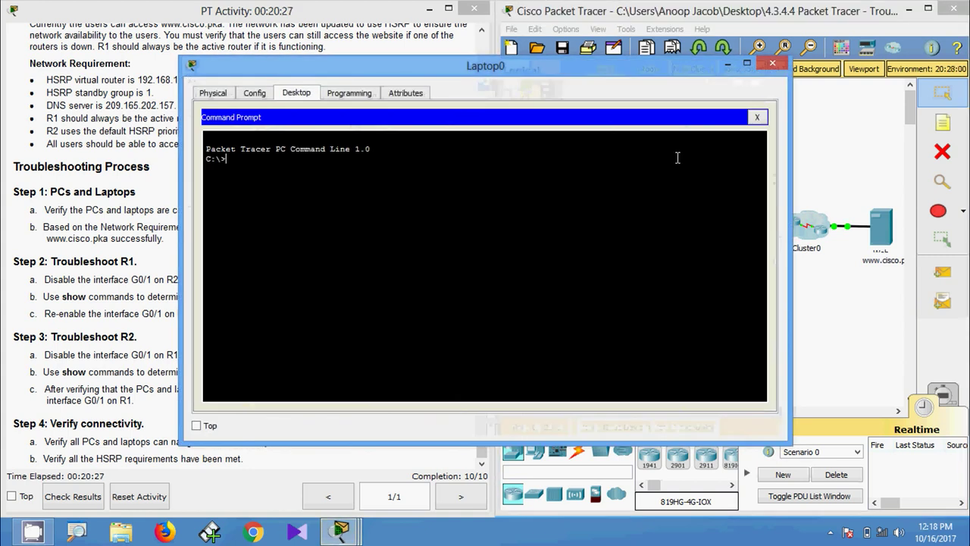
click(752, 119)
click(711, 157)
click(444, 133)
text(http://www.cisco.pka)
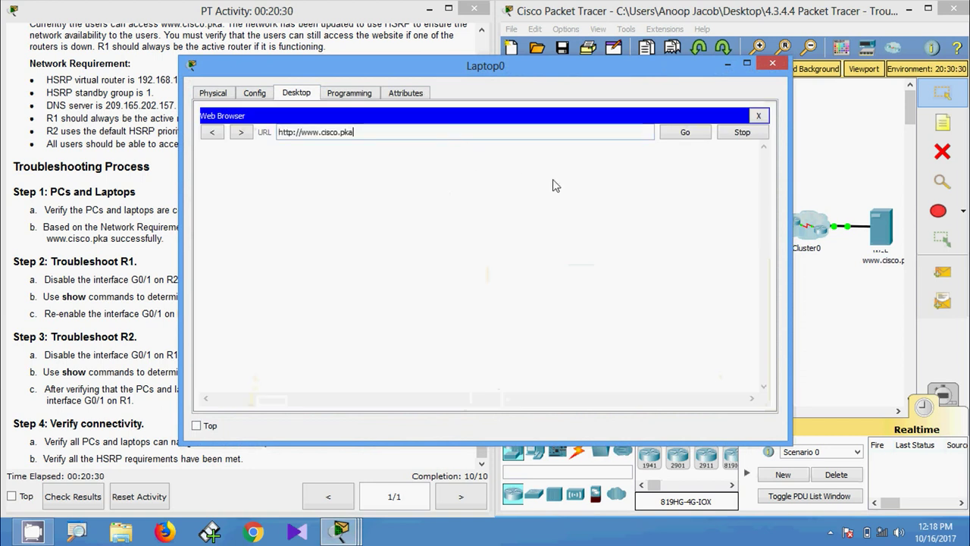
click(677, 138)
click(773, 63)
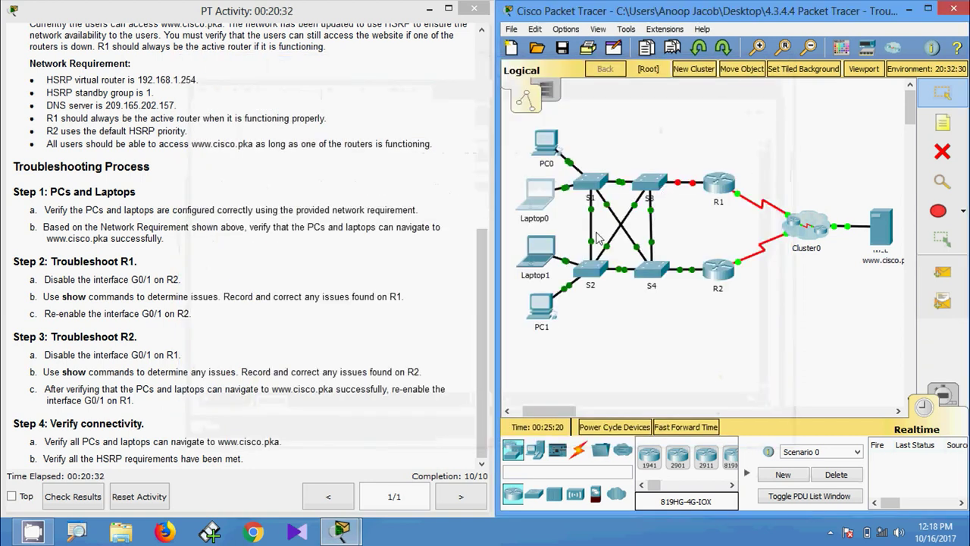
click(535, 256)
click(711, 158)
click(435, 134)
text(http://www.cisco.pka)
click(678, 134)
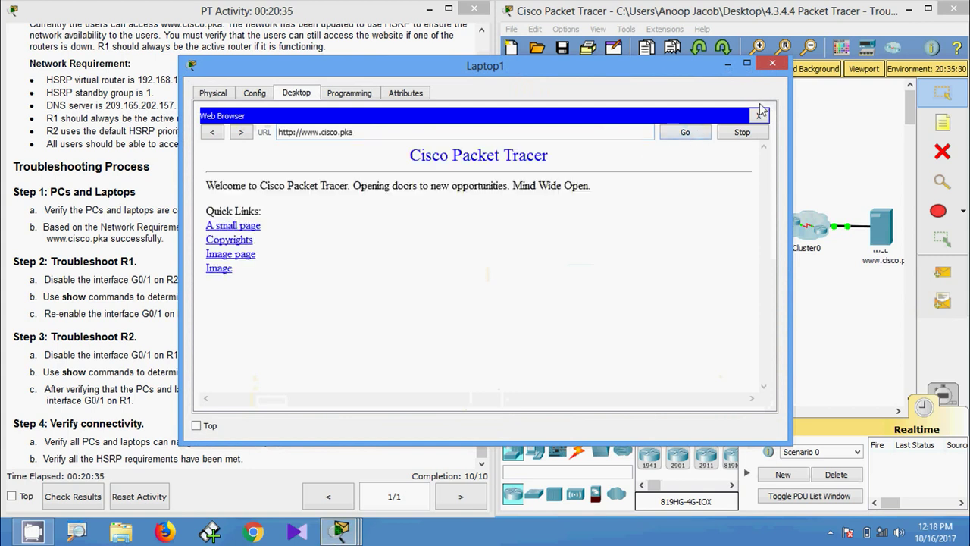
click(772, 64)
click(542, 305)
click(711, 158)
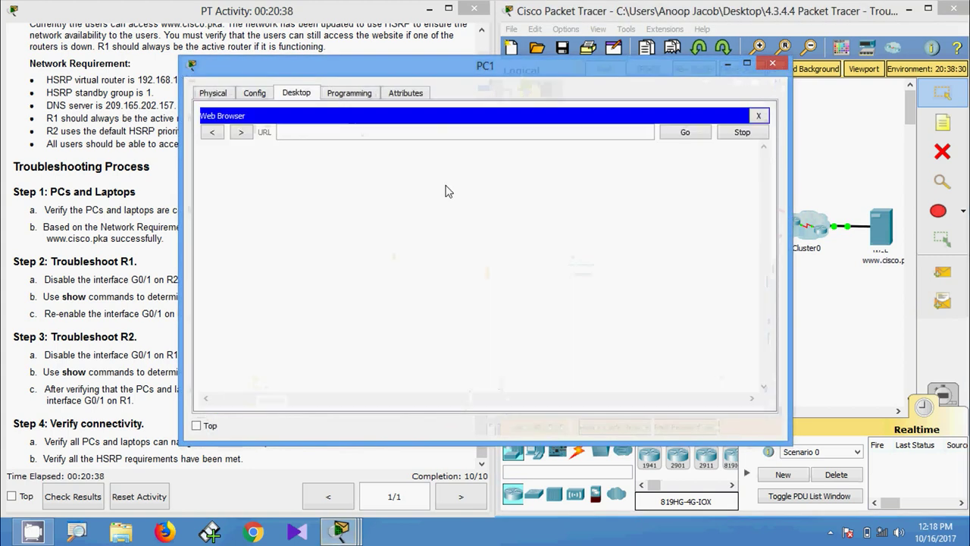
text(http://www.cisco.pka)
click(685, 133)
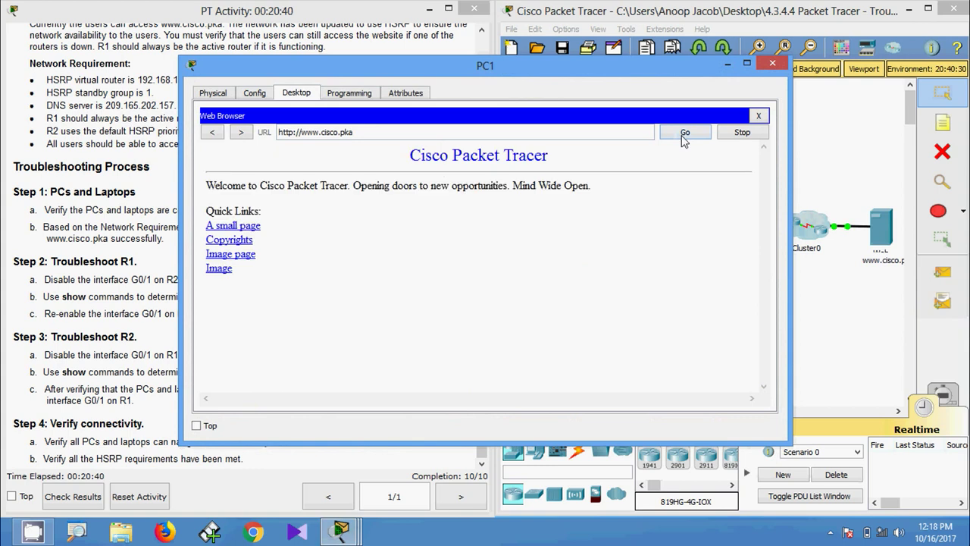
click(772, 64)
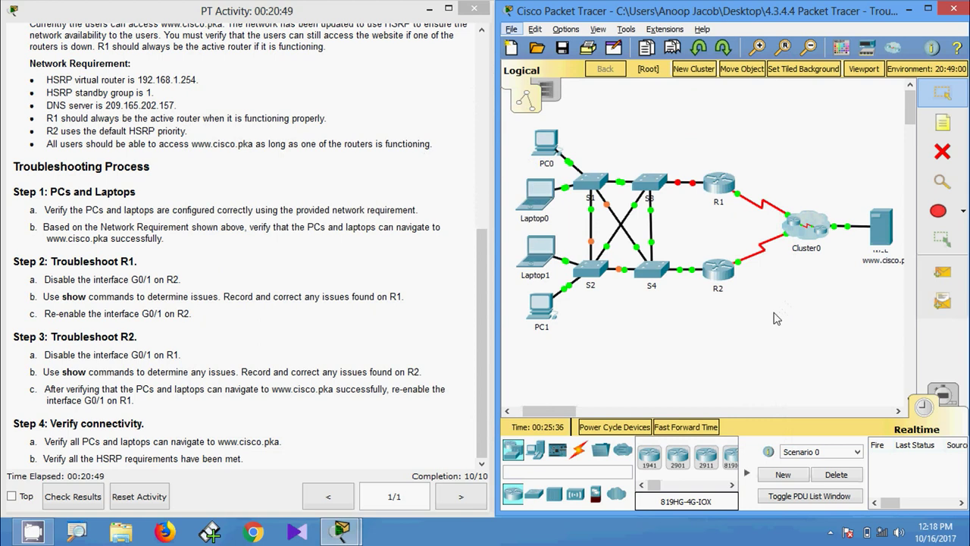
Step: Run 'no shutdown' on R1's GigabitEthernet0/1 to restore its link
click(720, 183)
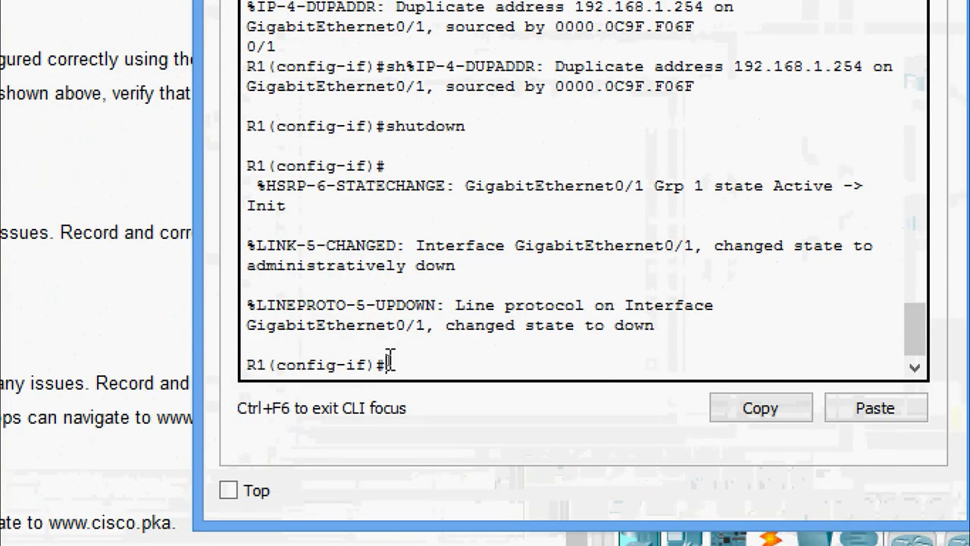
text(no sh)
key(Tab)
key(Return)
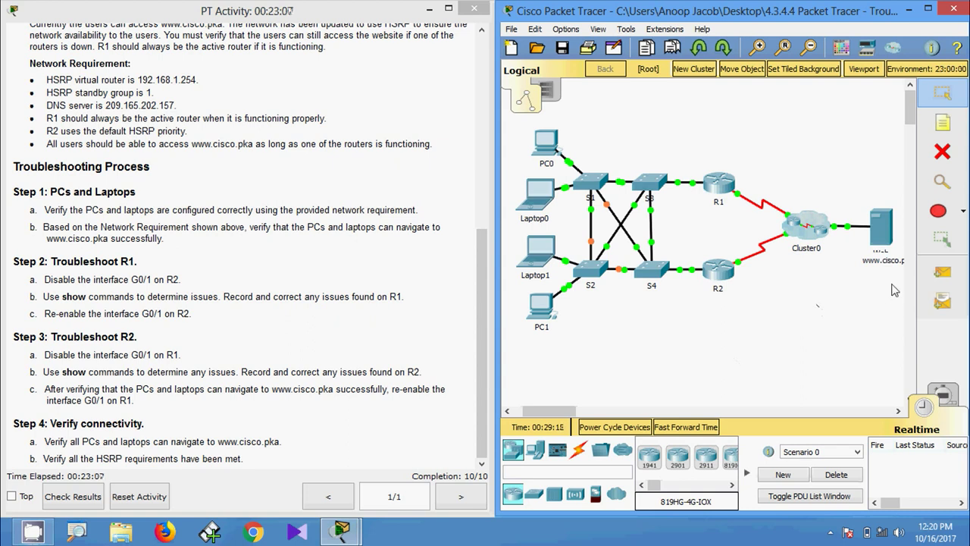
click(540, 146)
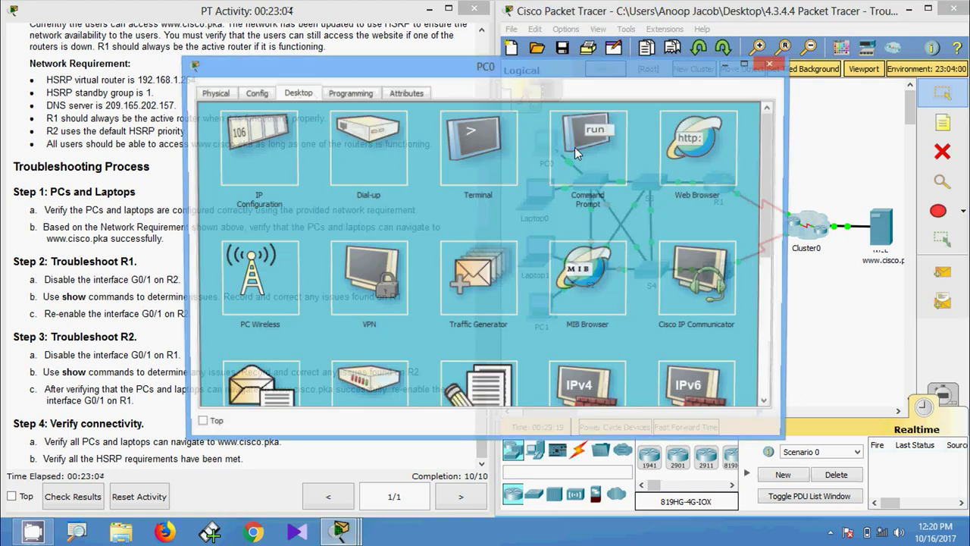
click(684, 153)
text(http://www.cisco.pka)
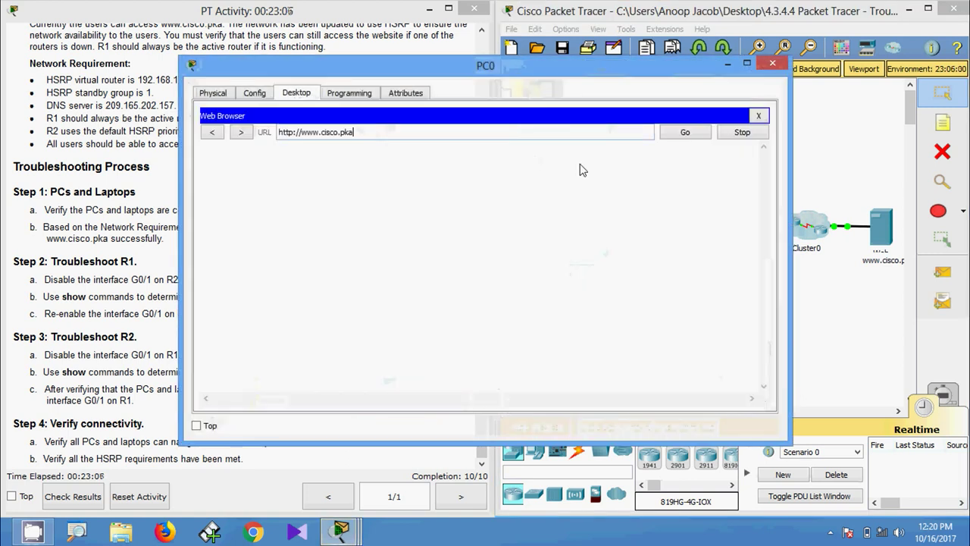
click(694, 135)
click(773, 64)
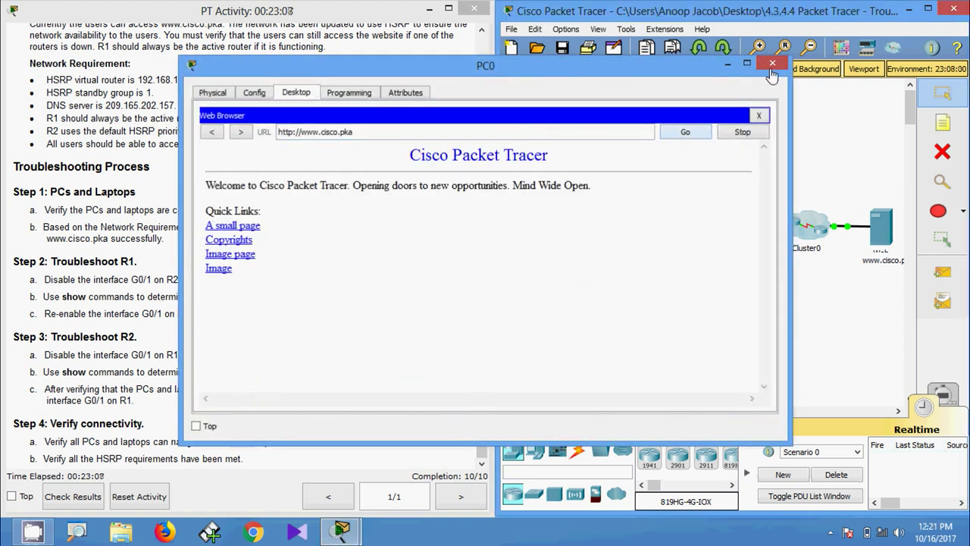
click(542, 197)
click(667, 166)
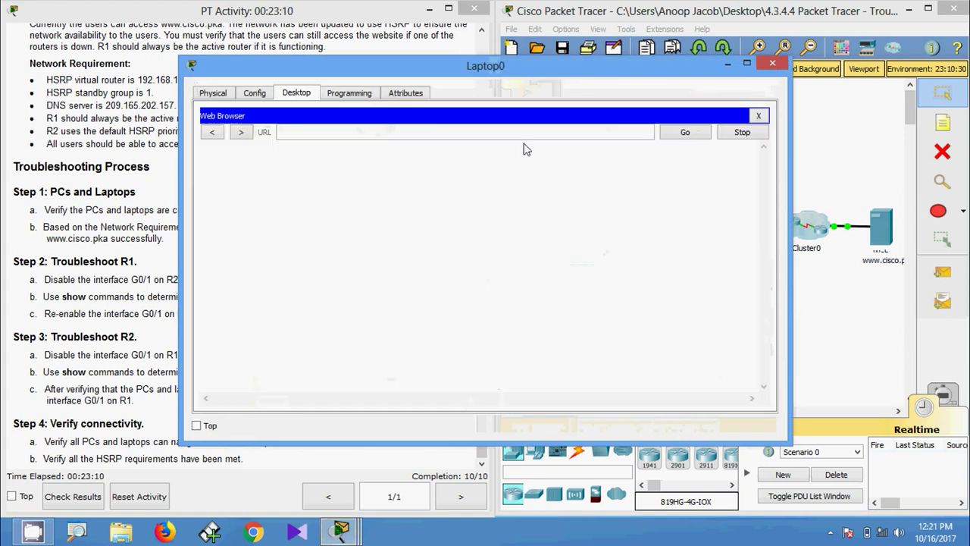
text(http://www.cisco.pka)
click(694, 136)
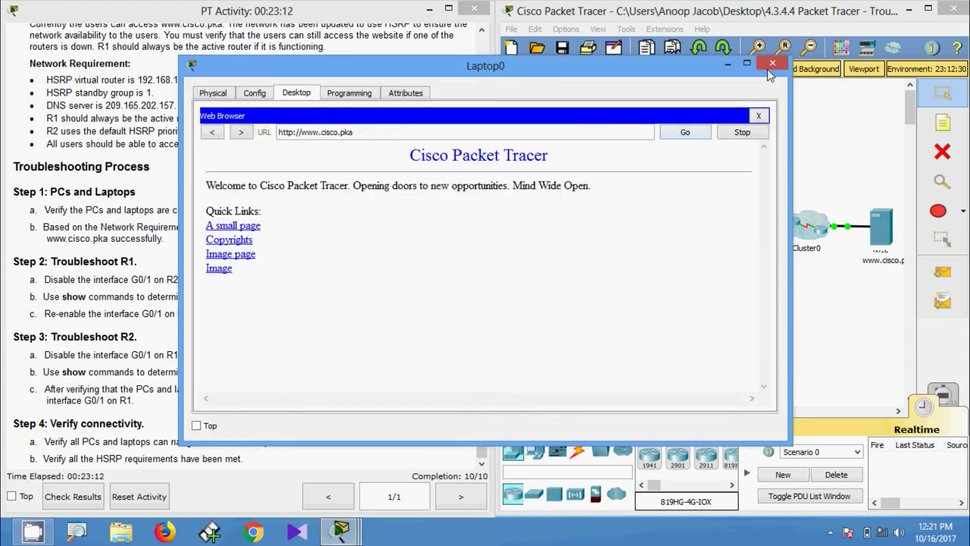
click(772, 63)
click(551, 252)
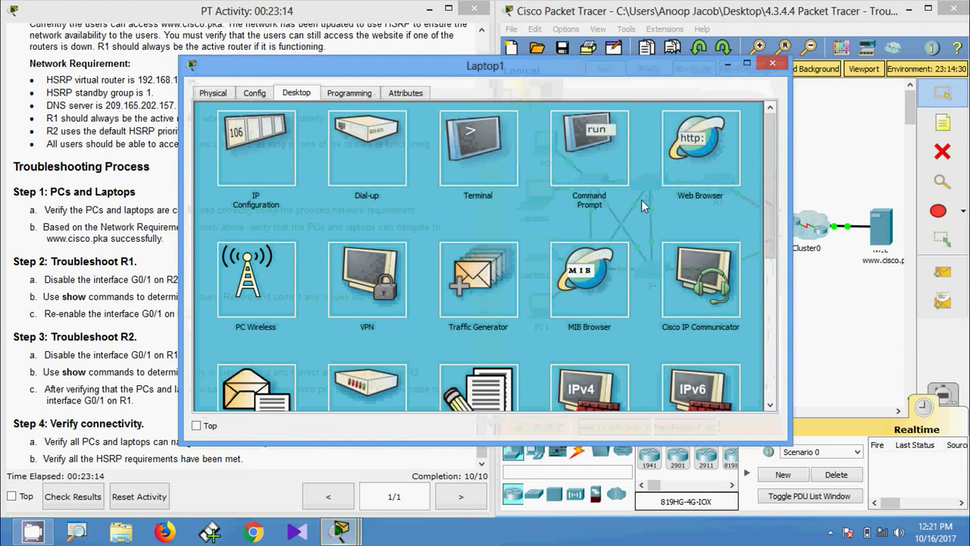
click(682, 166)
text(http://www.cisco.pka)
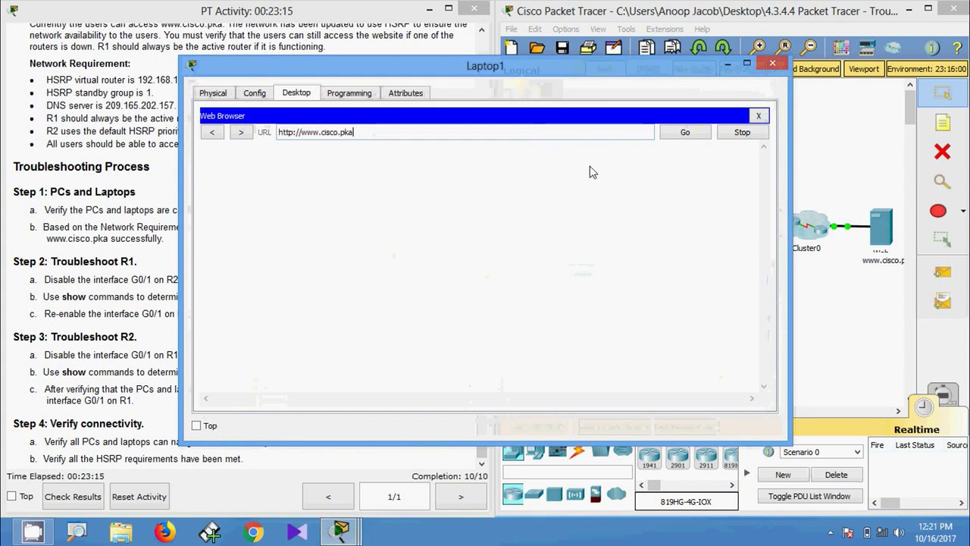
click(684, 133)
click(772, 65)
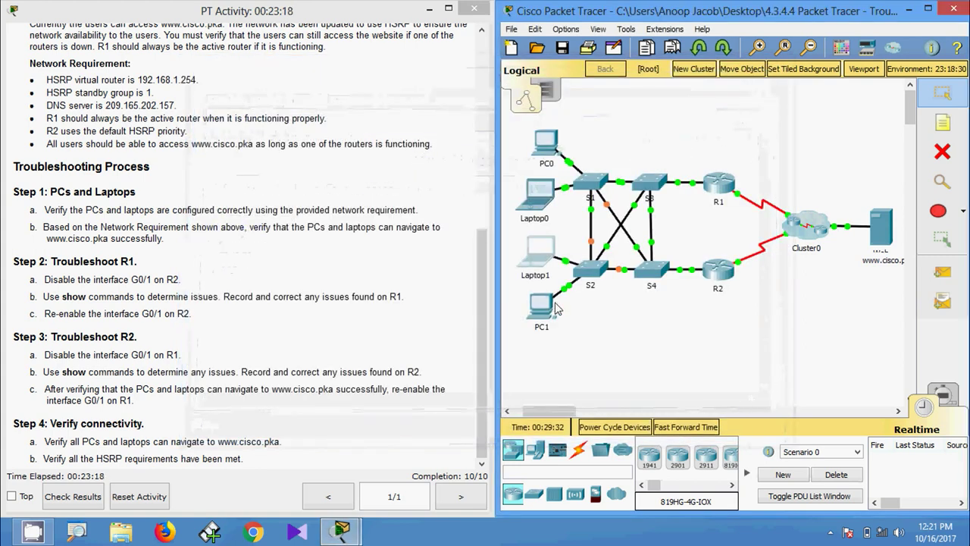
click(541, 306)
click(691, 141)
click(540, 133)
text(http://www.cisco.pka)
click(684, 134)
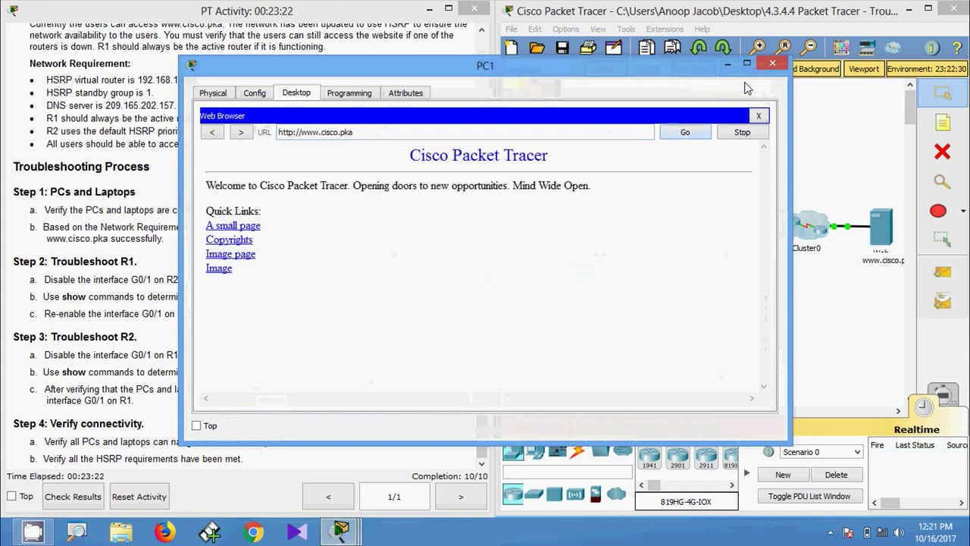
click(772, 64)
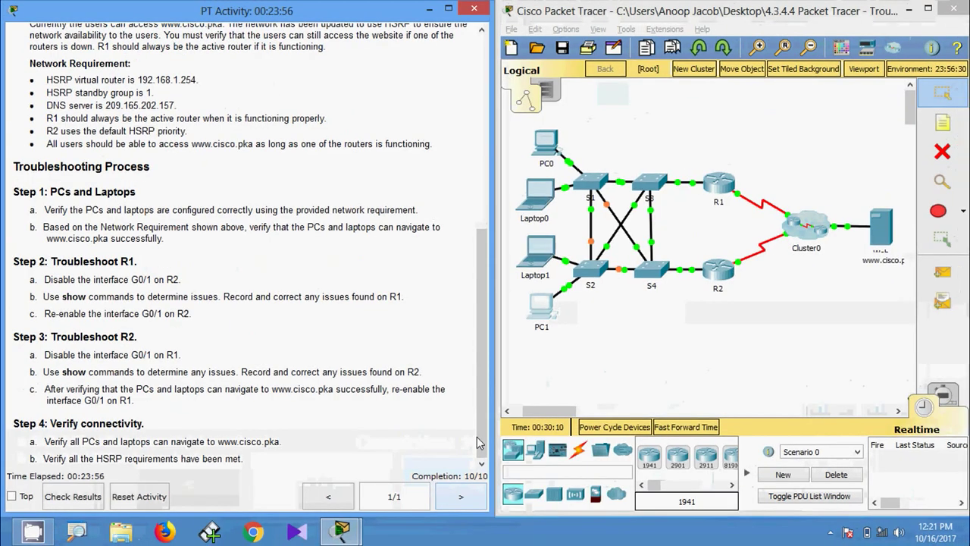
Step: Scroll the PT Activity instructions up to the title and Addressing Table
scroll(363, 97, up, 10)
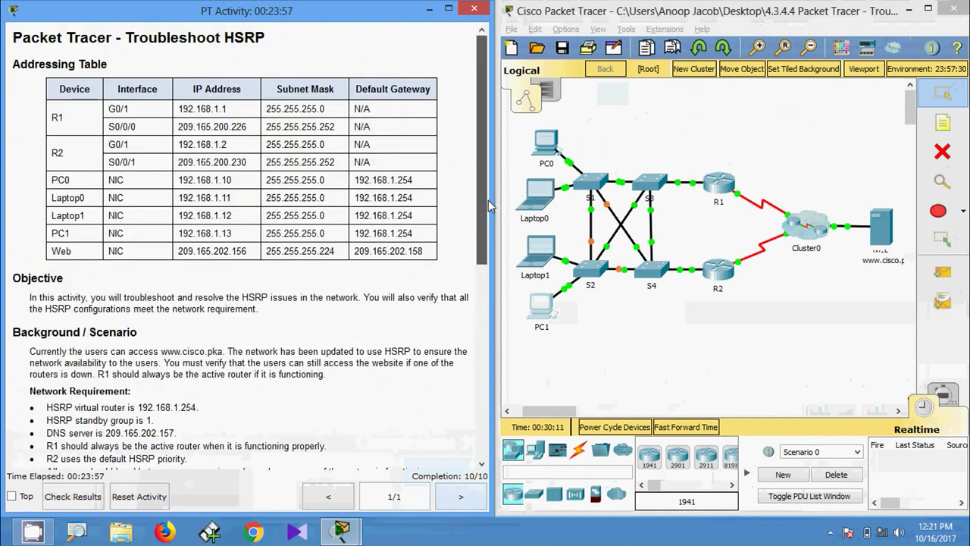